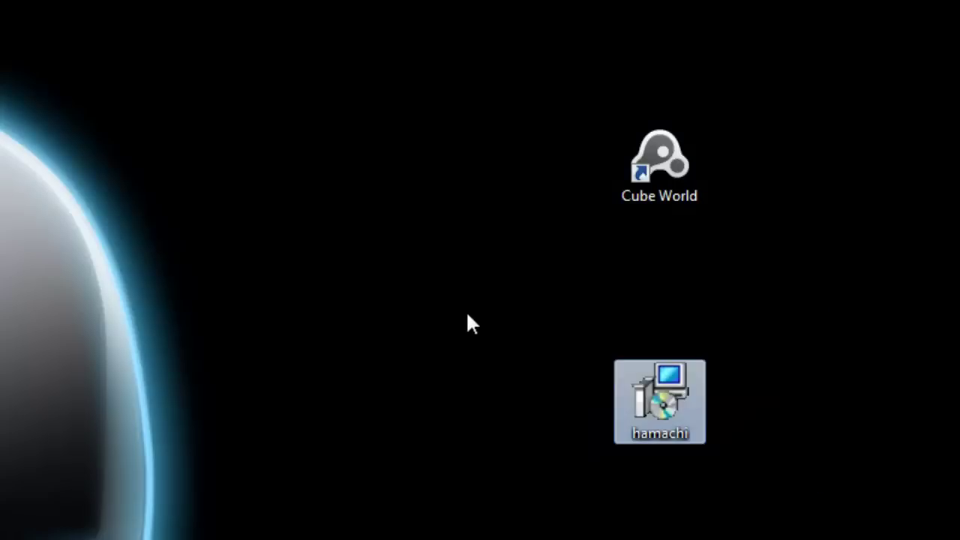
click(467, 321)
drag(745, 344, 570, 463)
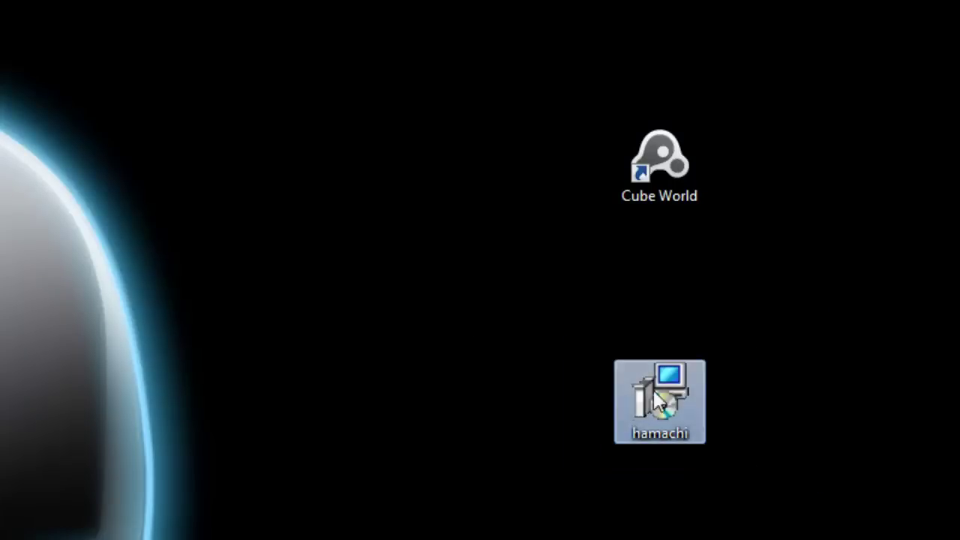
click(750, 465)
mouse_move(679, 403)
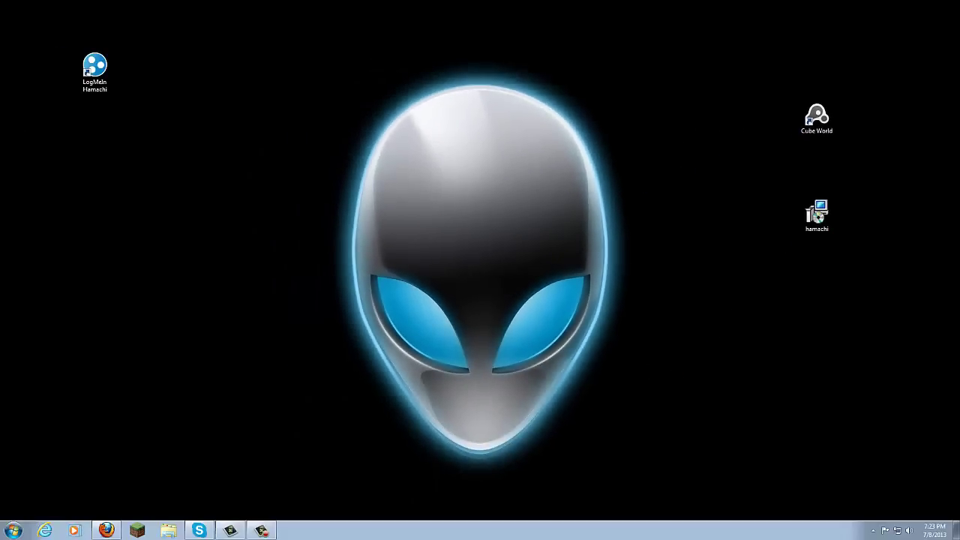
- Switch to Firefox and accept the Conditions of Use for the unmanaged Hamachi download
click(105, 530)
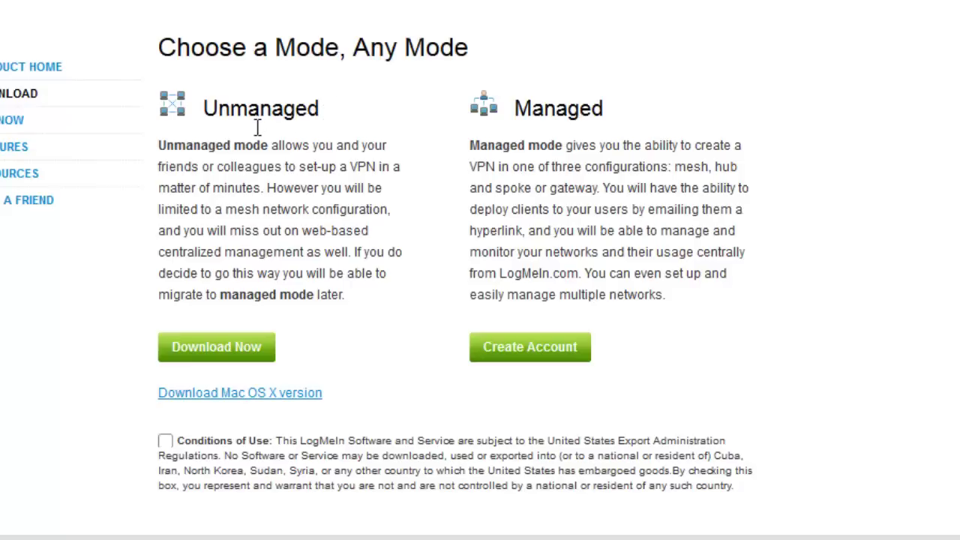
drag(219, 112, 327, 110)
click(323, 158)
drag(239, 118, 320, 120)
click(296, 180)
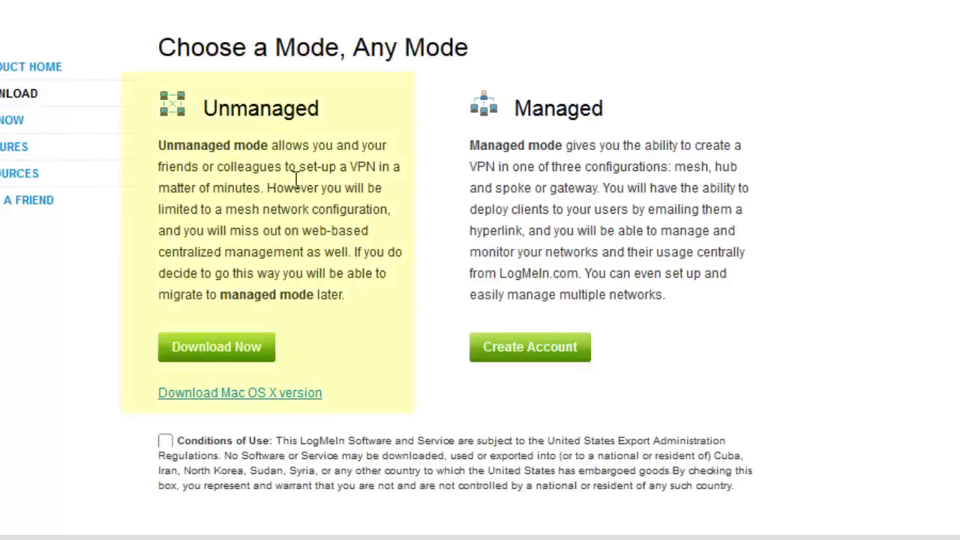
drag(225, 111, 319, 111)
click(252, 188)
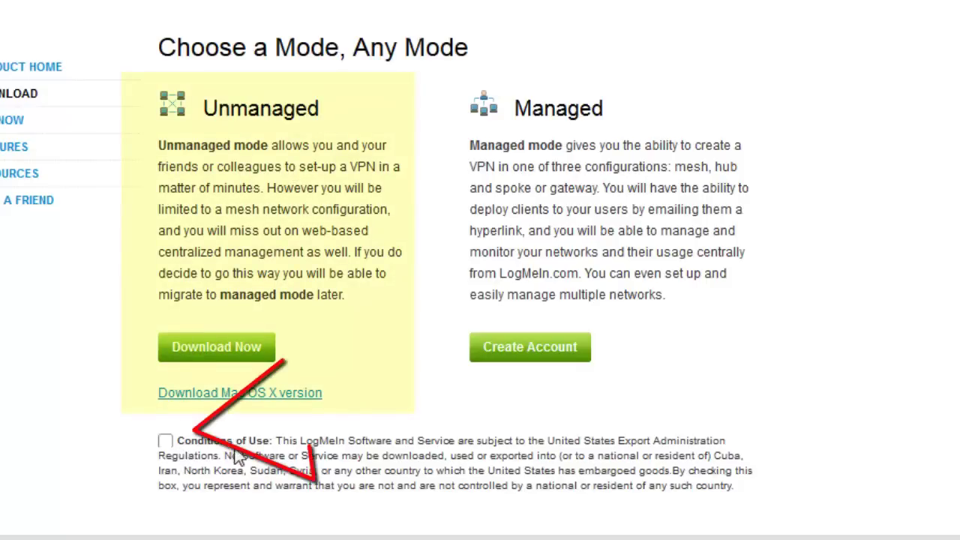
click(166, 444)
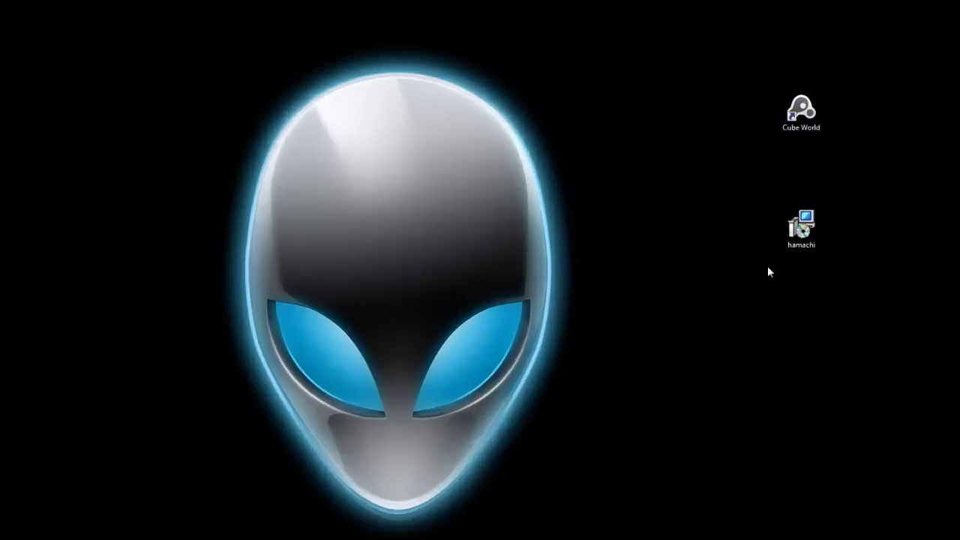
drag(850, 154, 720, 286)
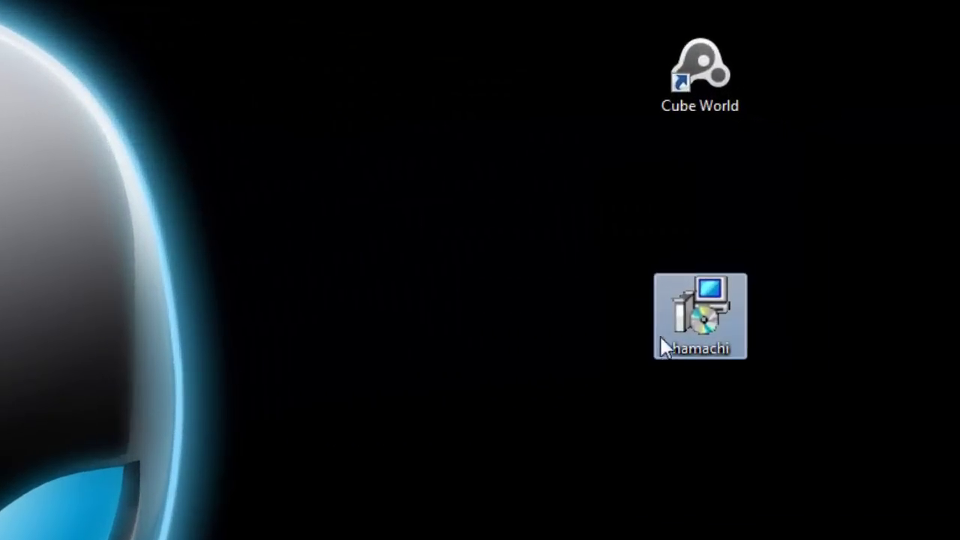
click(655, 465)
drag(760, 216, 661, 391)
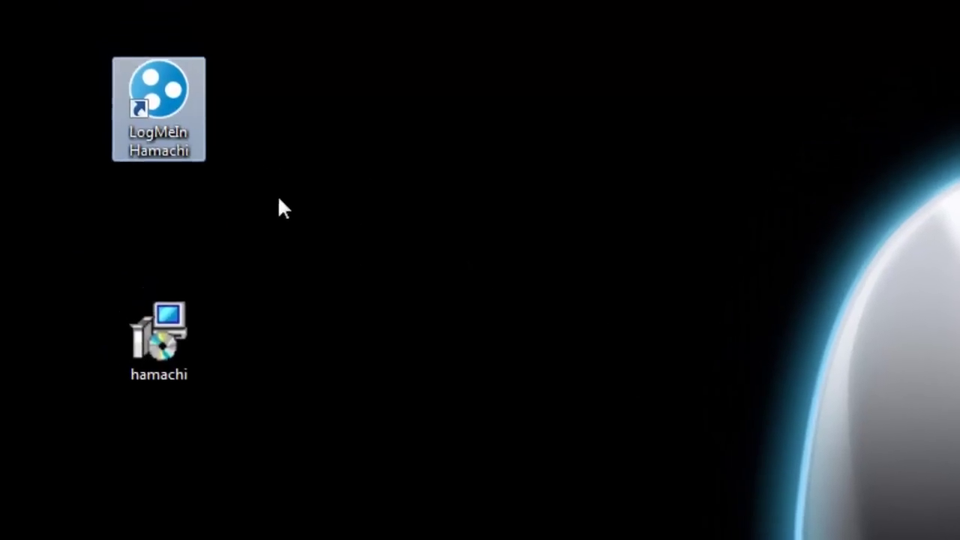
- Launch LogMeIn Hamachi from the desktop and move its window beside the desktop shortcuts
click(282, 201)
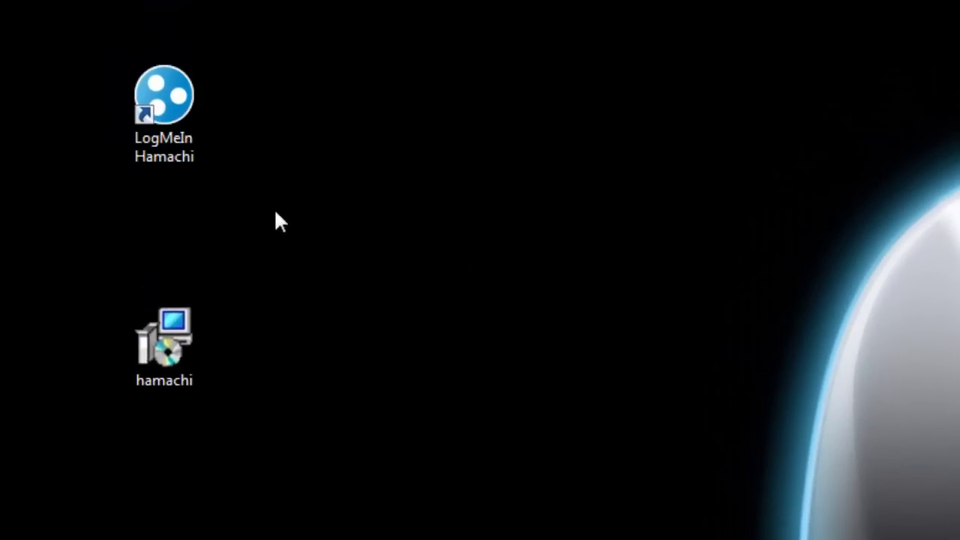
drag(270, 220, 105, 8)
double_click(167, 100)
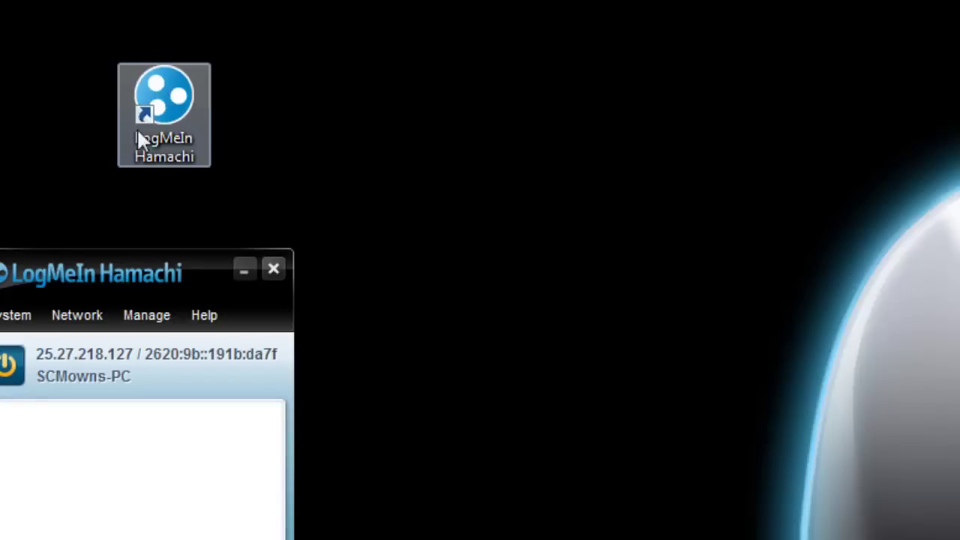
drag(161, 275, 452, 75)
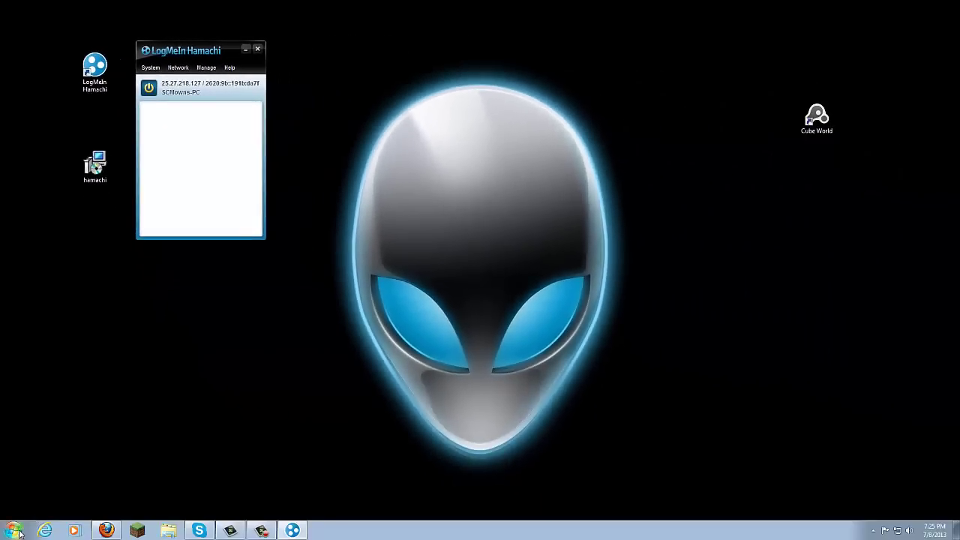
- Open the Network and Sharing Center in the Windows Control Panel
click(14, 530)
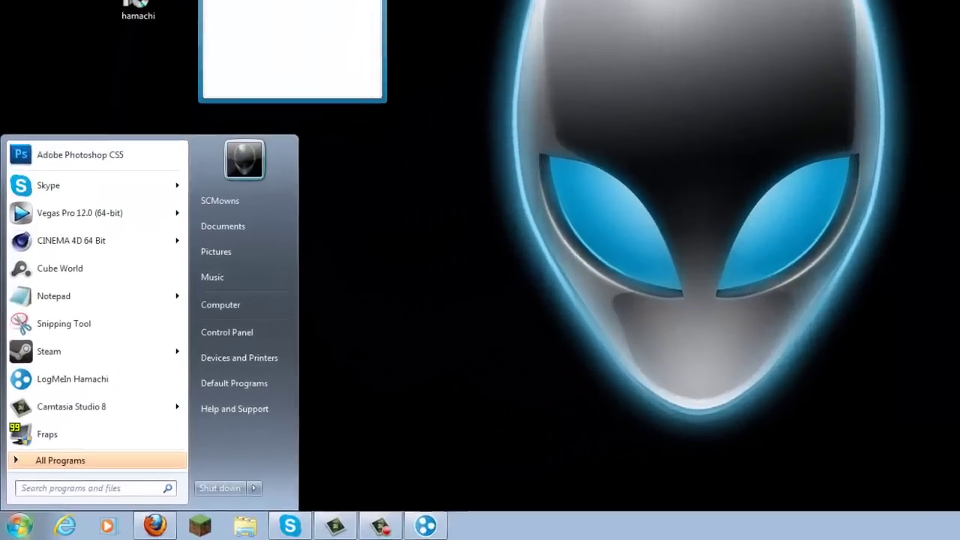
click(199, 23)
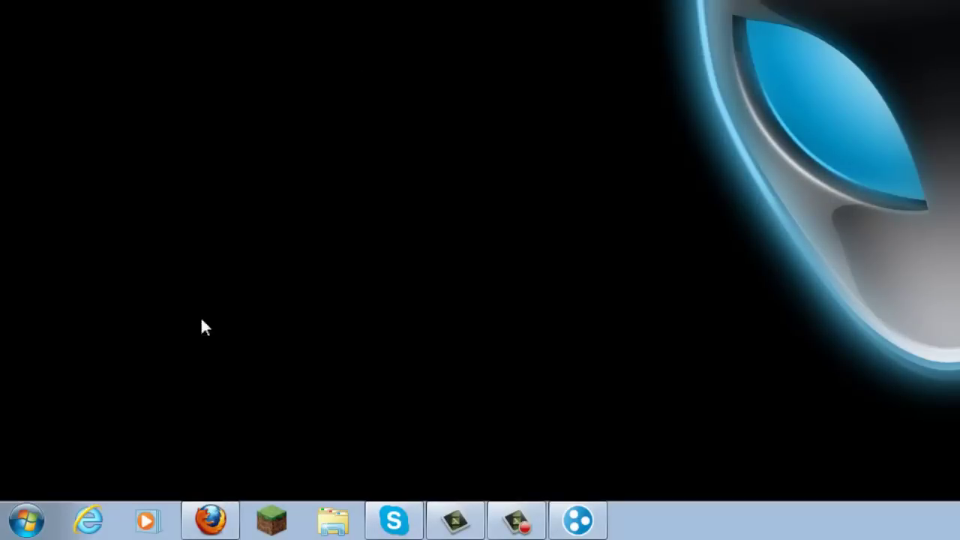
click(26, 520)
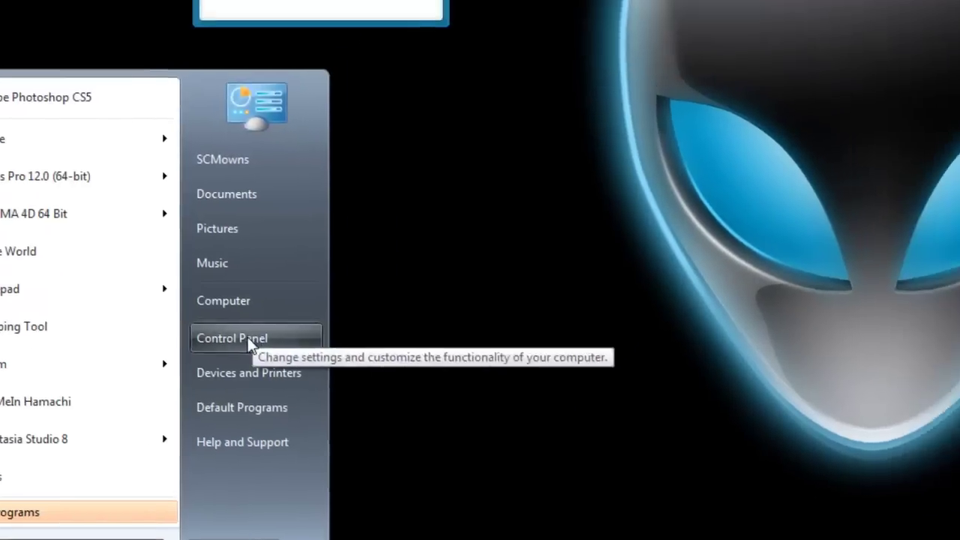
click(330, 257)
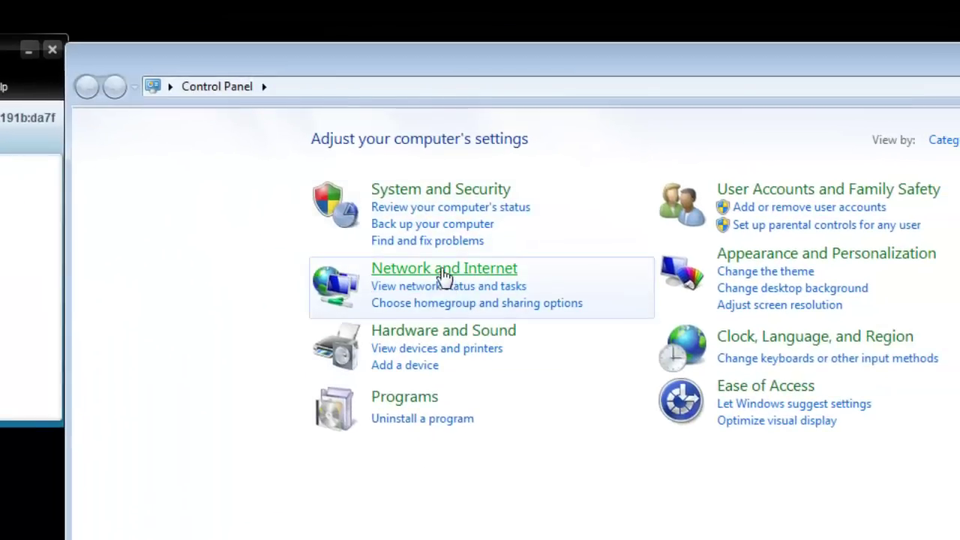
click(442, 271)
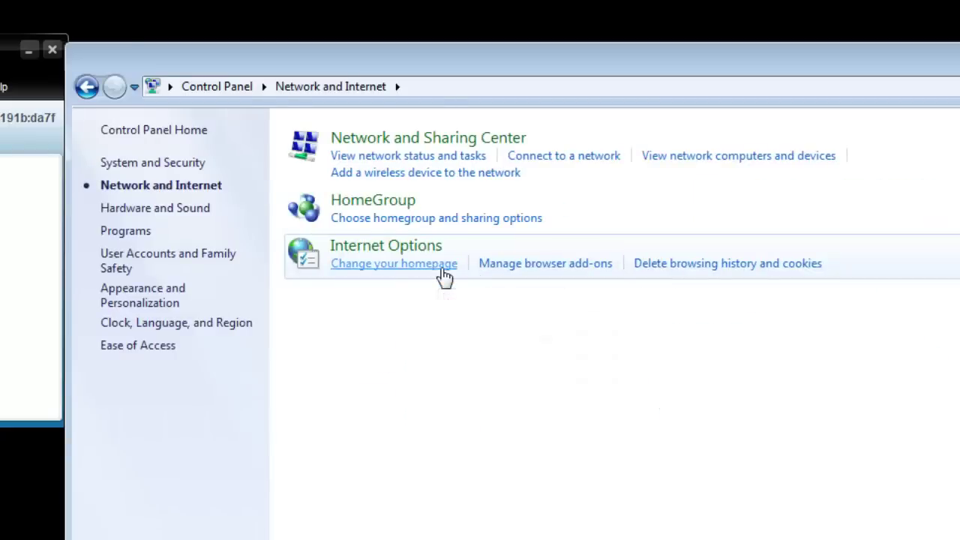
click(422, 142)
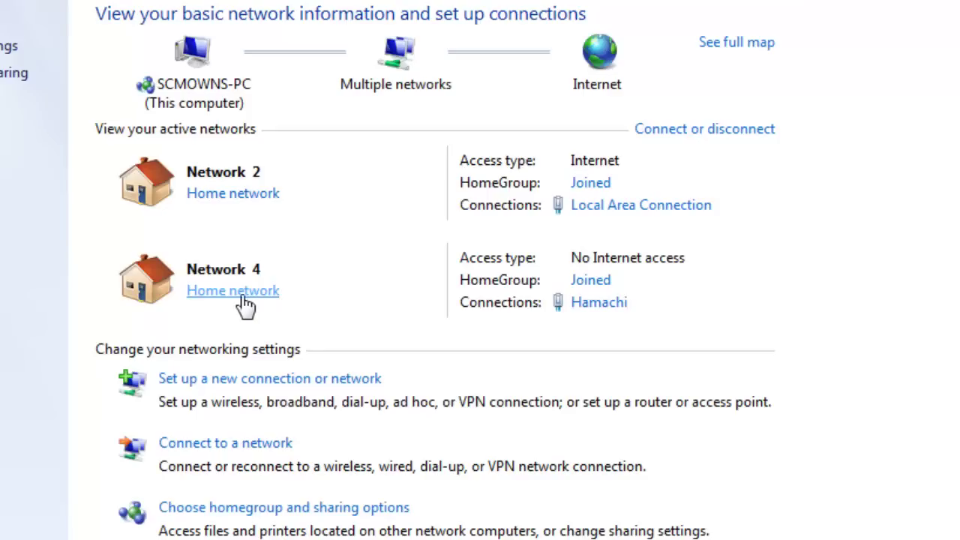
- Set the network location of the Hamachi connection, Network 4, to Home network
click(237, 293)
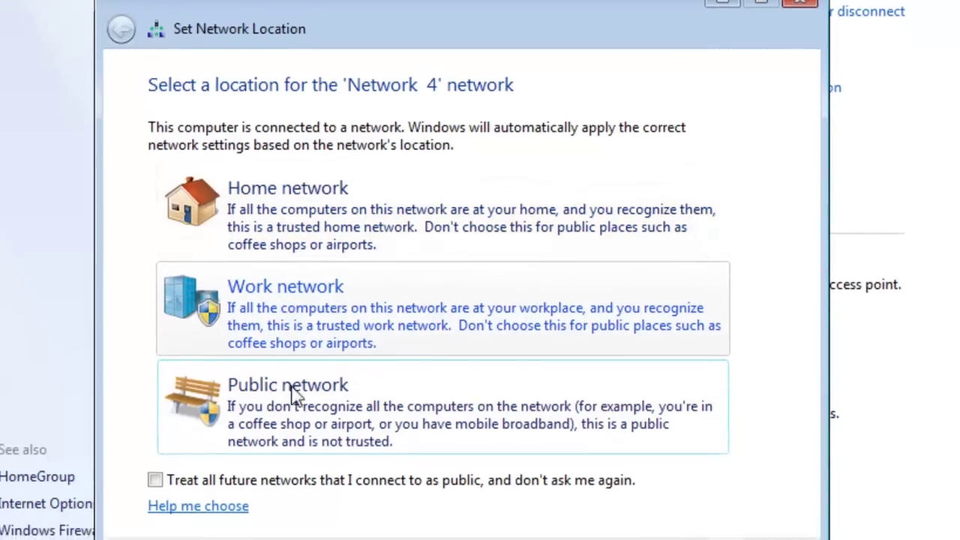
click(299, 204)
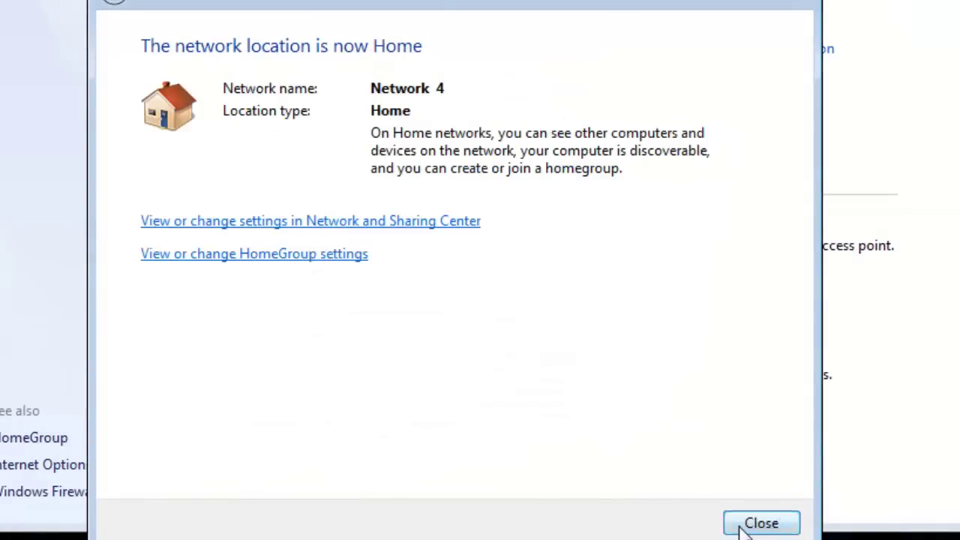
click(742, 527)
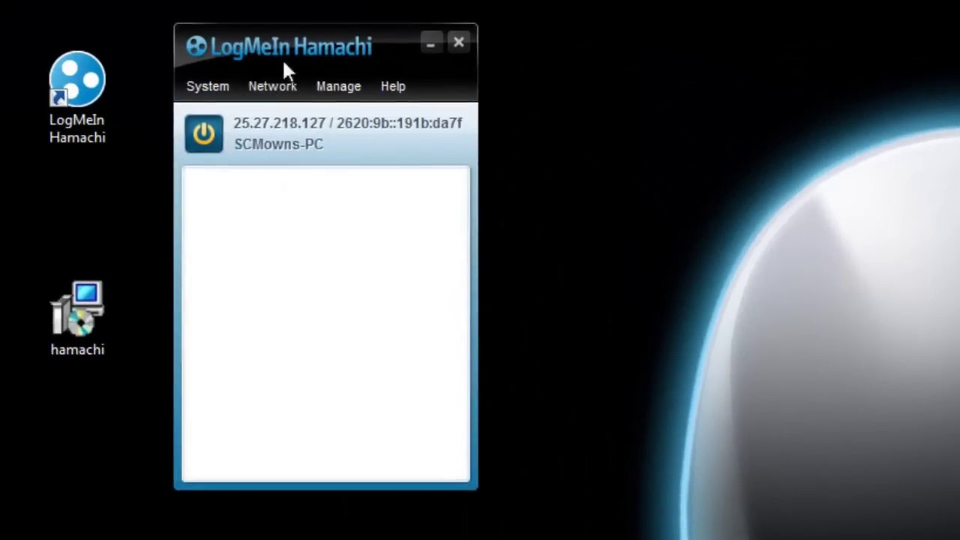
- Move the Hamachi window away from the desktop shortcuts and power the client off and on again
drag(284, 64, 397, 51)
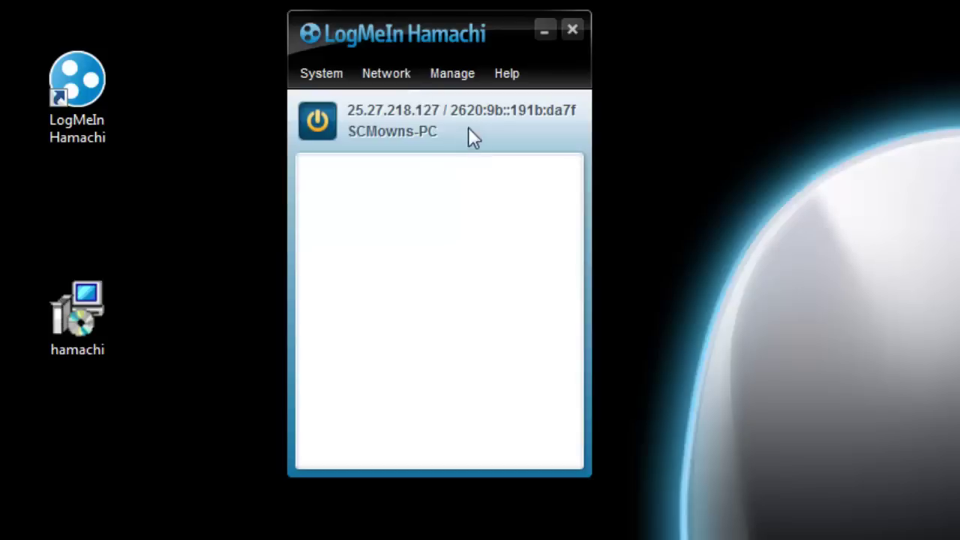
click(318, 121)
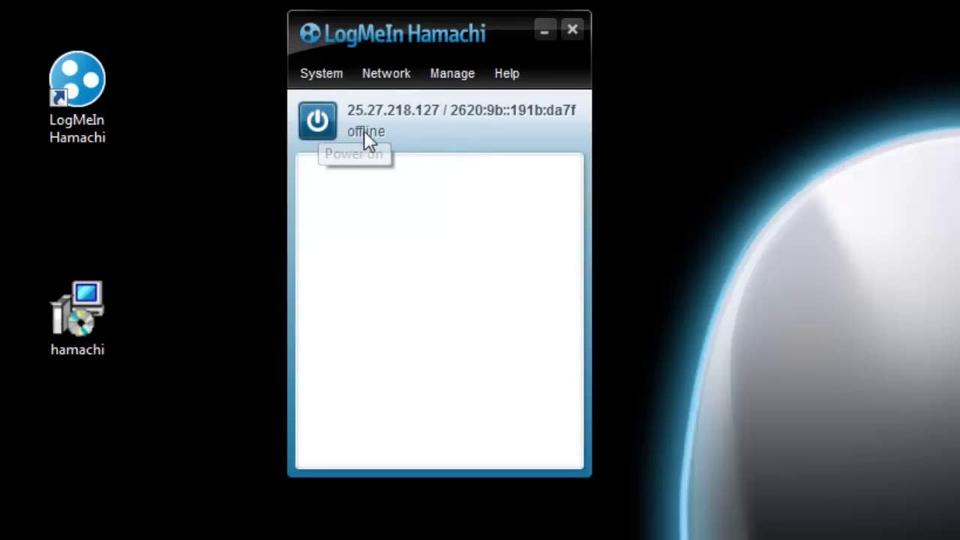
click(318, 120)
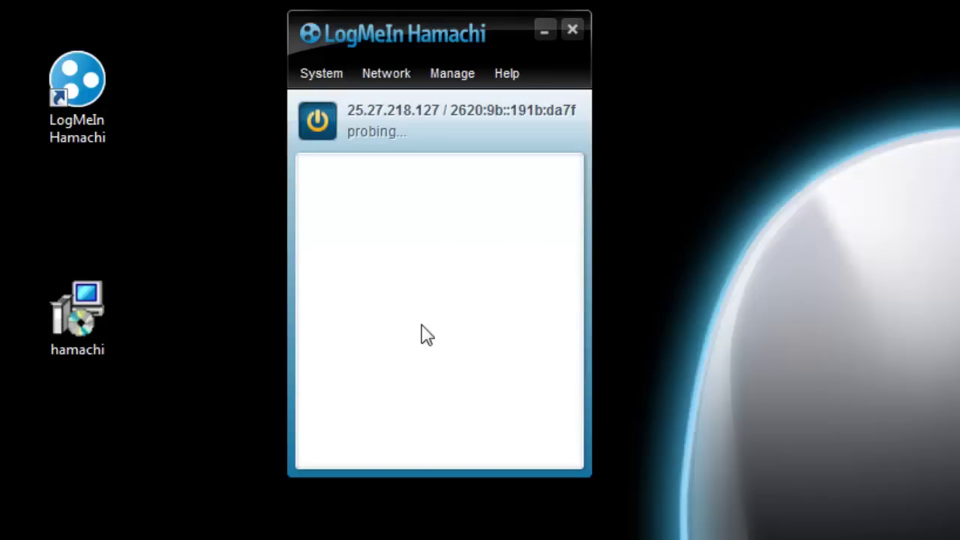
click(381, 75)
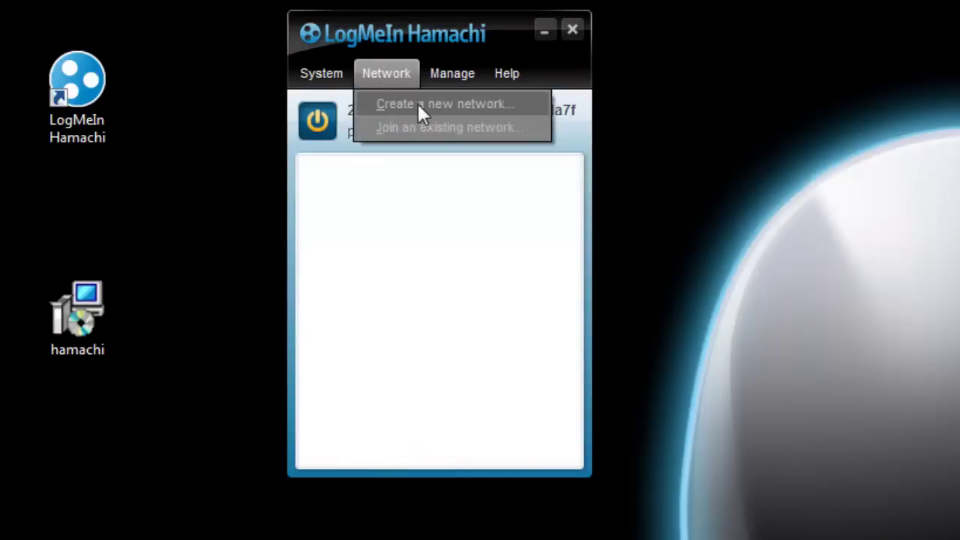
click(326, 342)
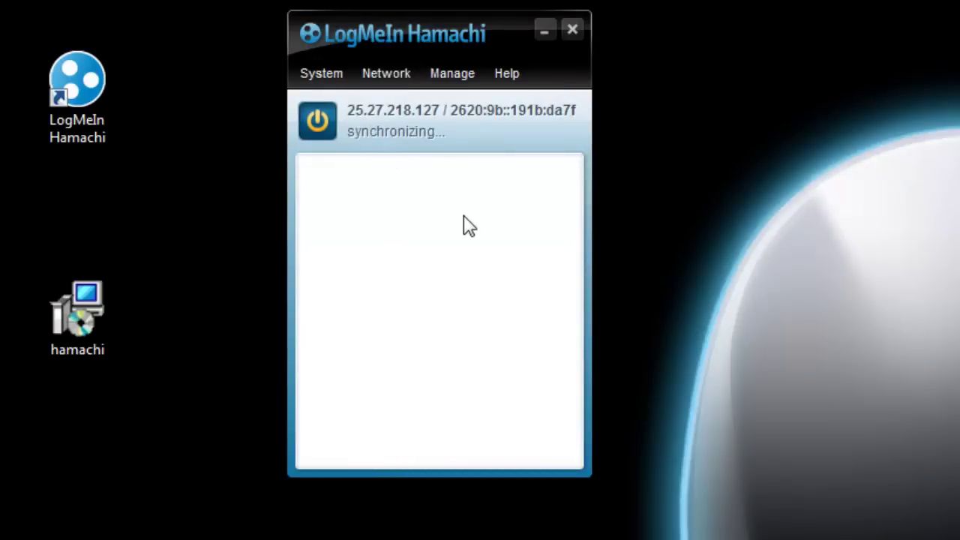
click(391, 75)
click(389, 193)
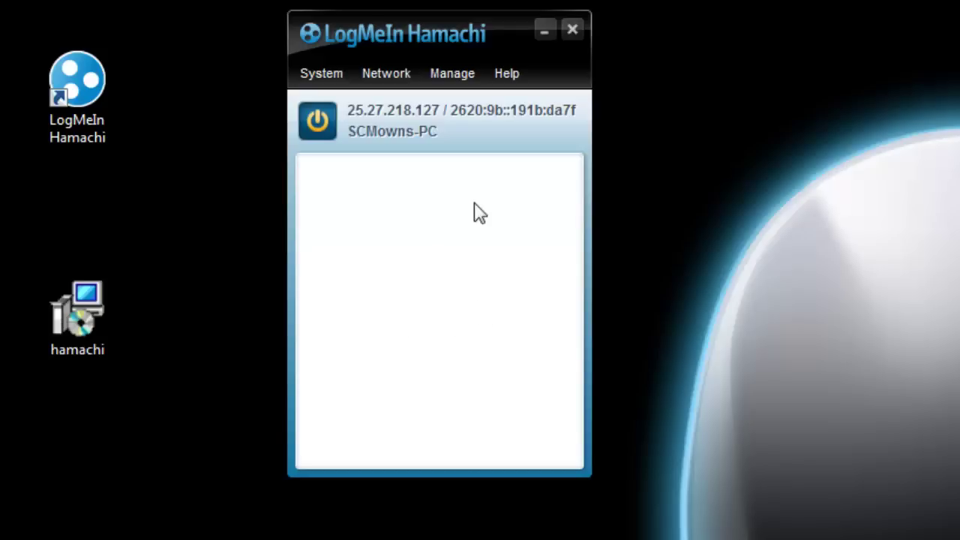
- Start creating a new client-owned Hamachi network with the network ID SCMownsCube11
click(403, 74)
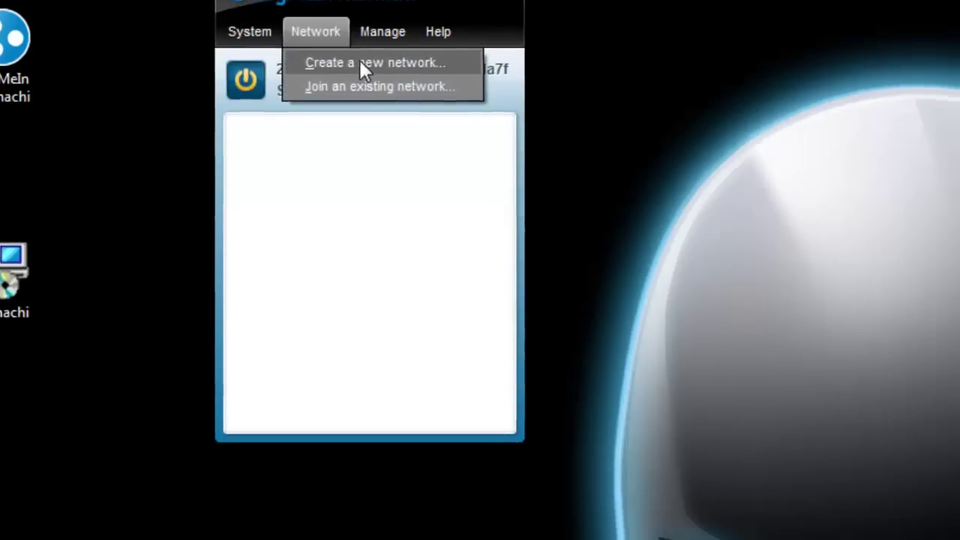
click(431, 113)
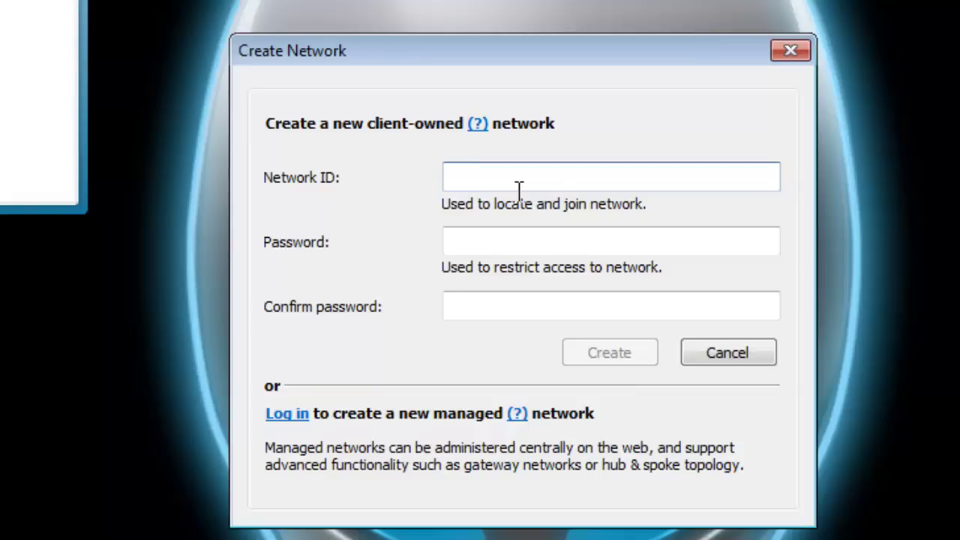
text(SCMowns)
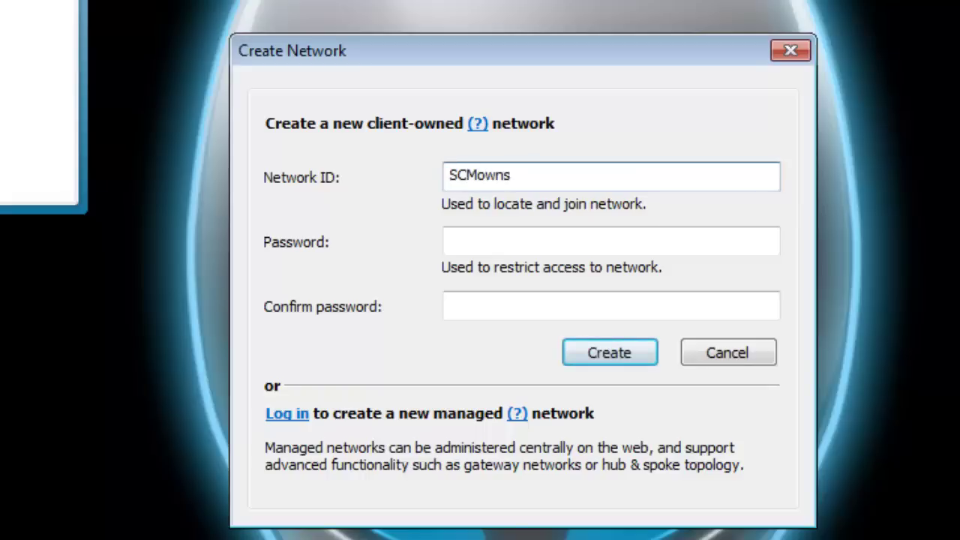
text(Cube11)
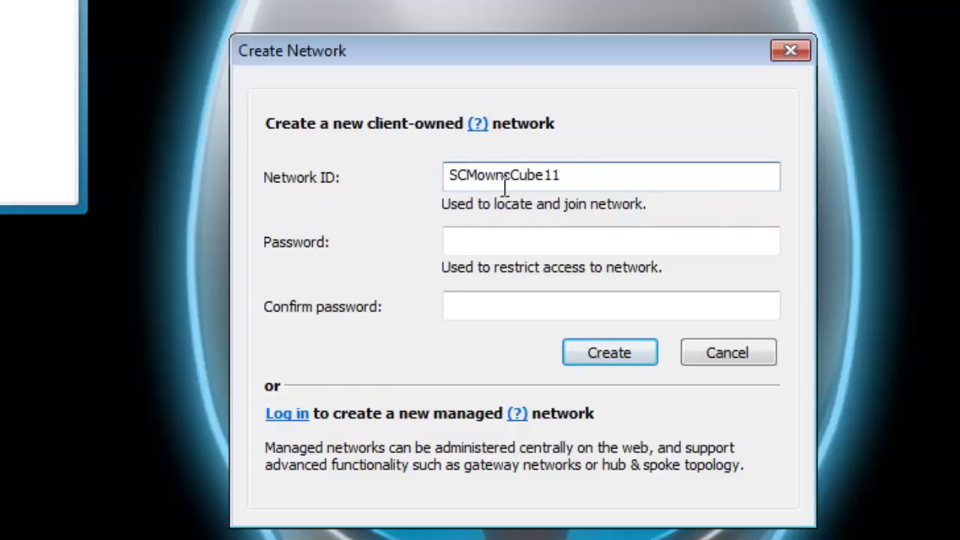
drag(453, 179, 498, 186)
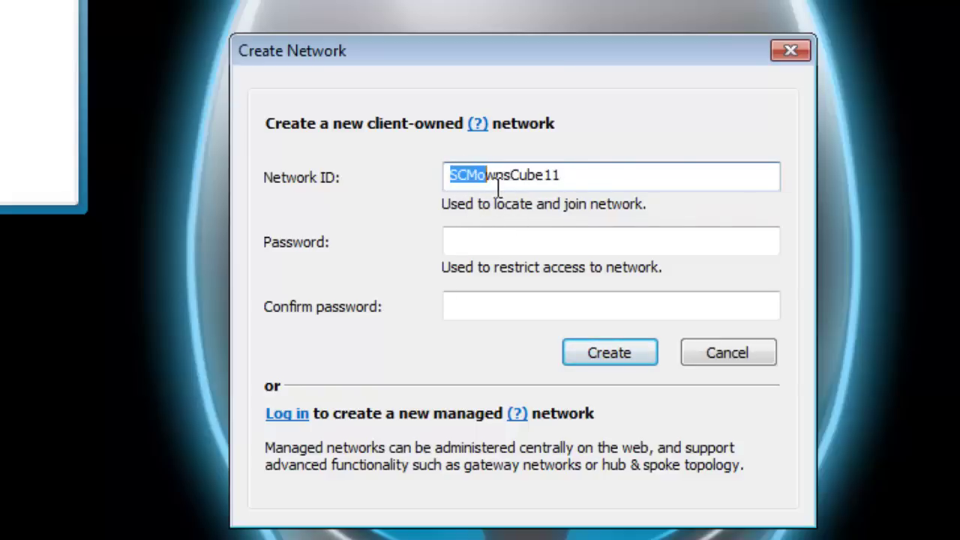
drag(570, 183, 459, 194)
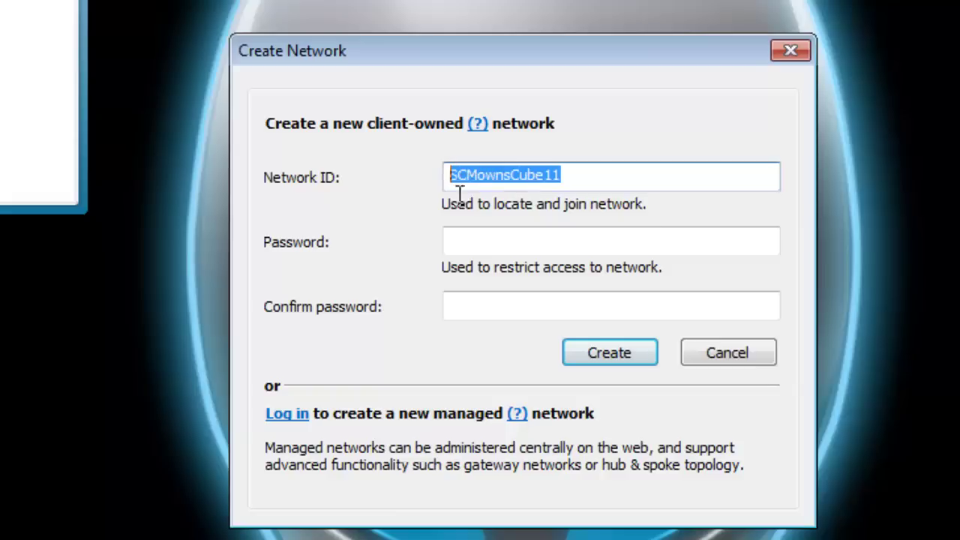
- Enter and confirm the network password and create the SCMownsCube11 network
click(523, 250)
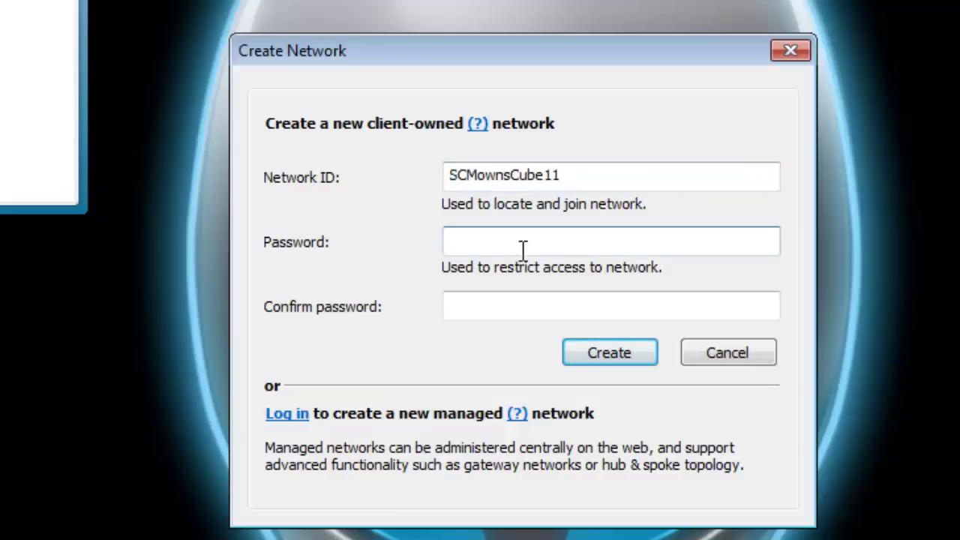
text(•••••)
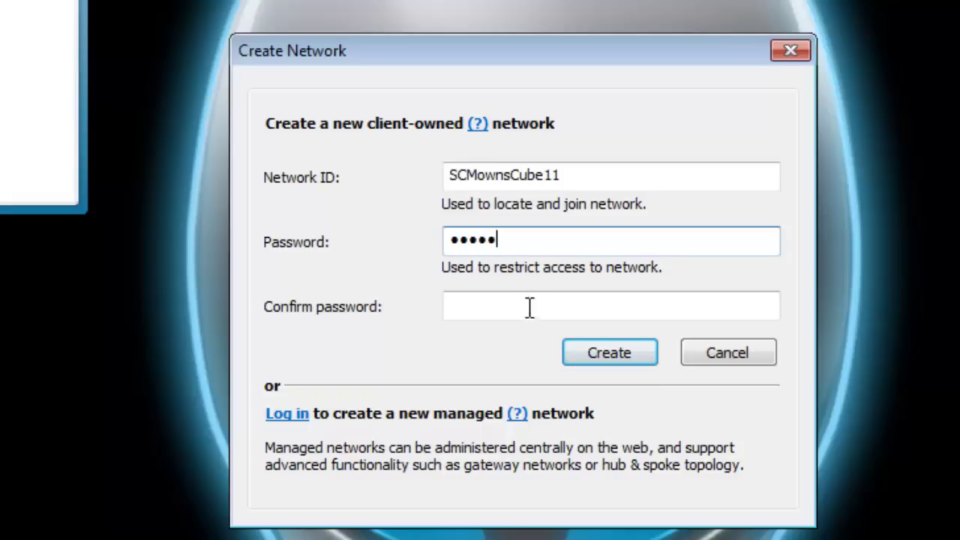
click(530, 308)
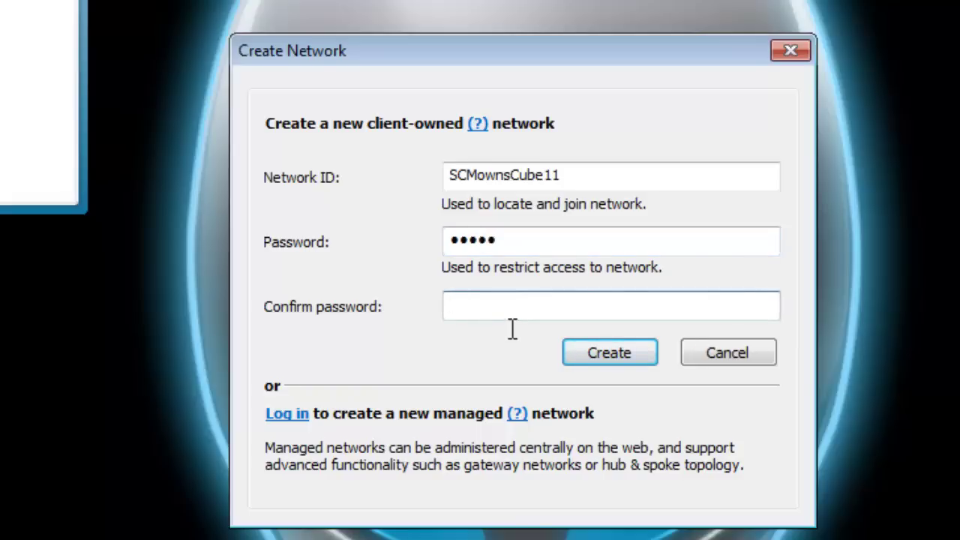
text(•••••)
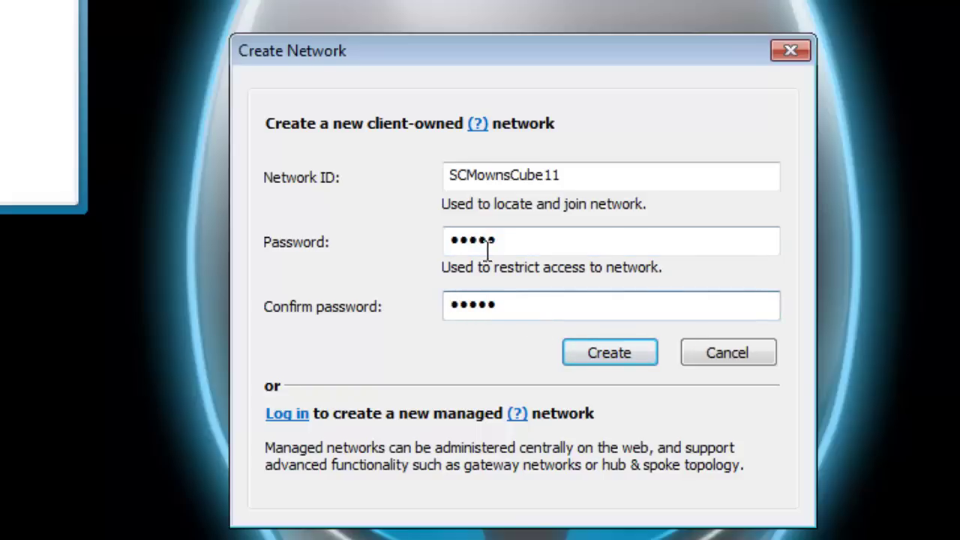
click(589, 350)
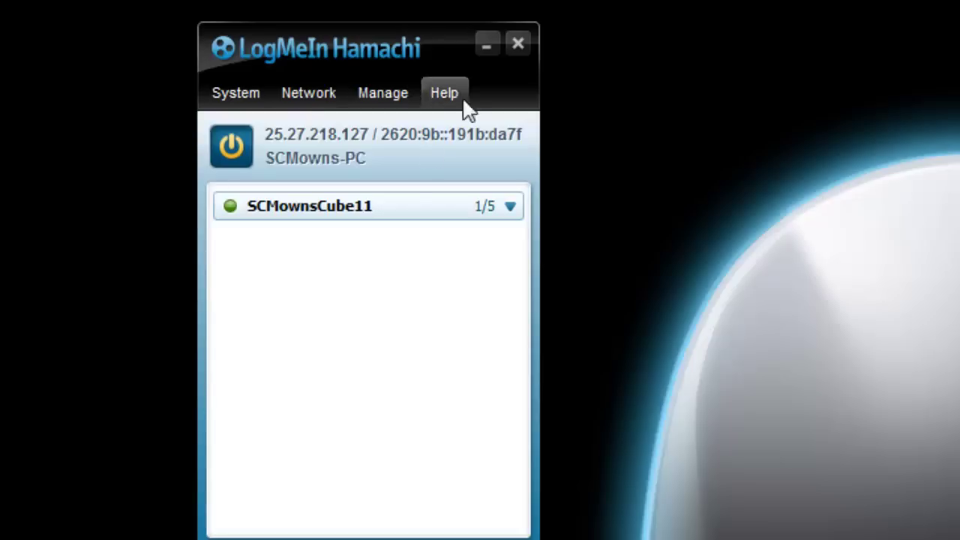
- Examine the network ID and password fields for joining an existing network, and close the dialog without joining
click(386, 211)
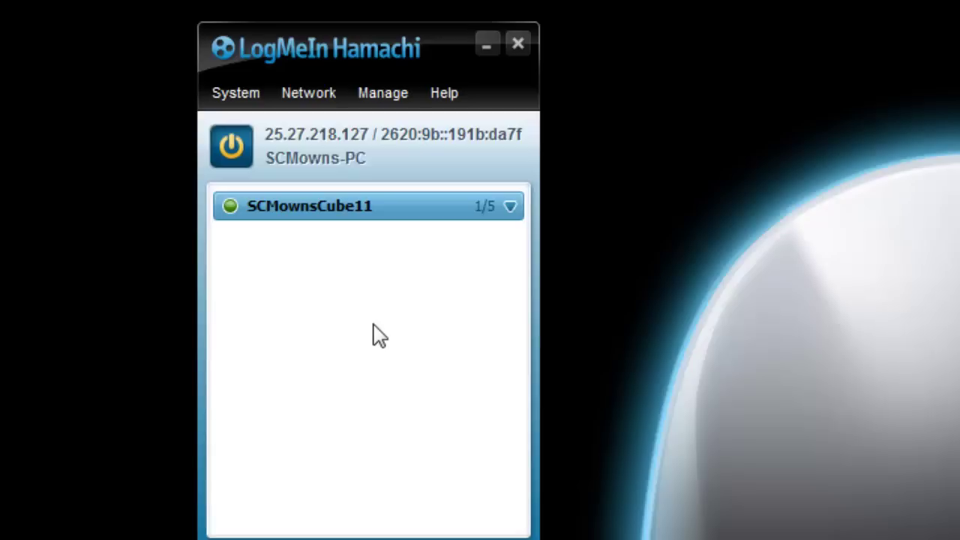
click(315, 100)
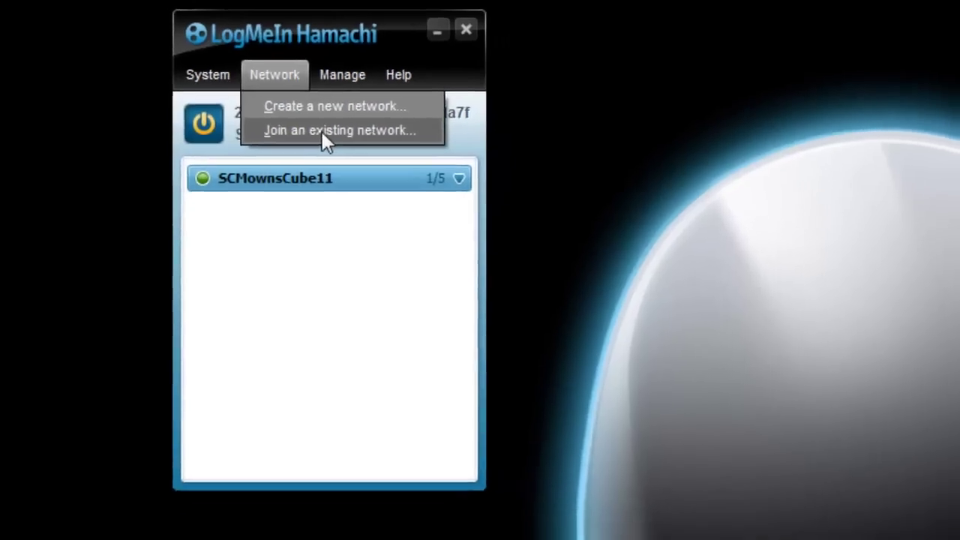
click(359, 154)
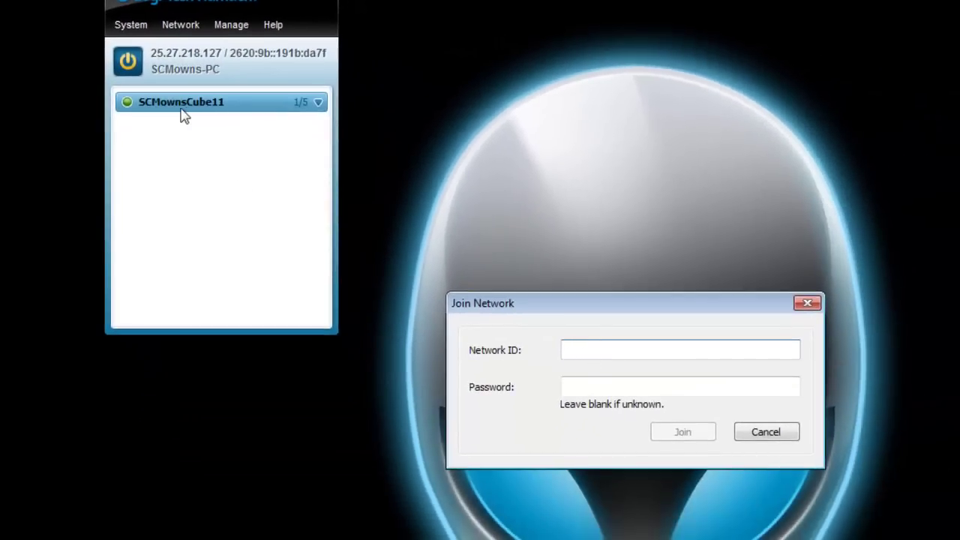
click(599, 386)
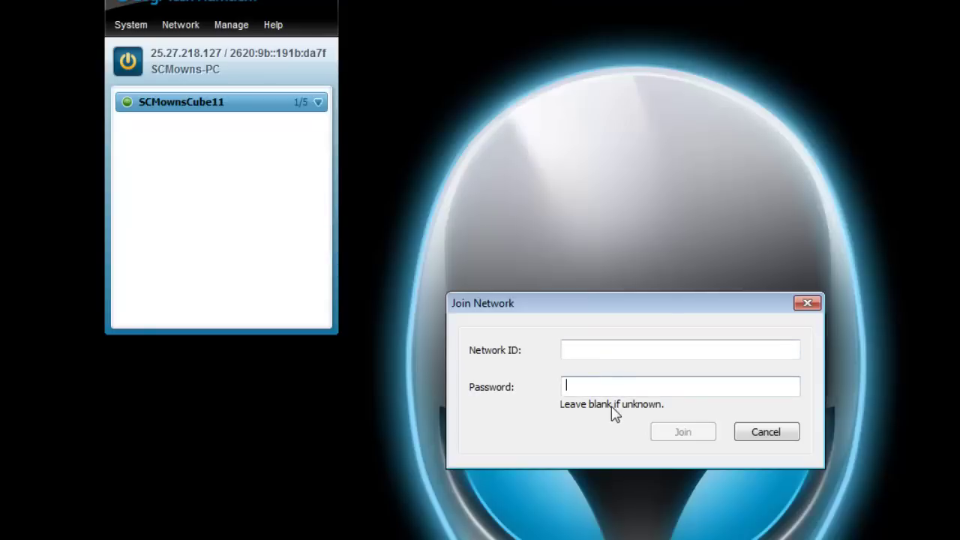
click(806, 303)
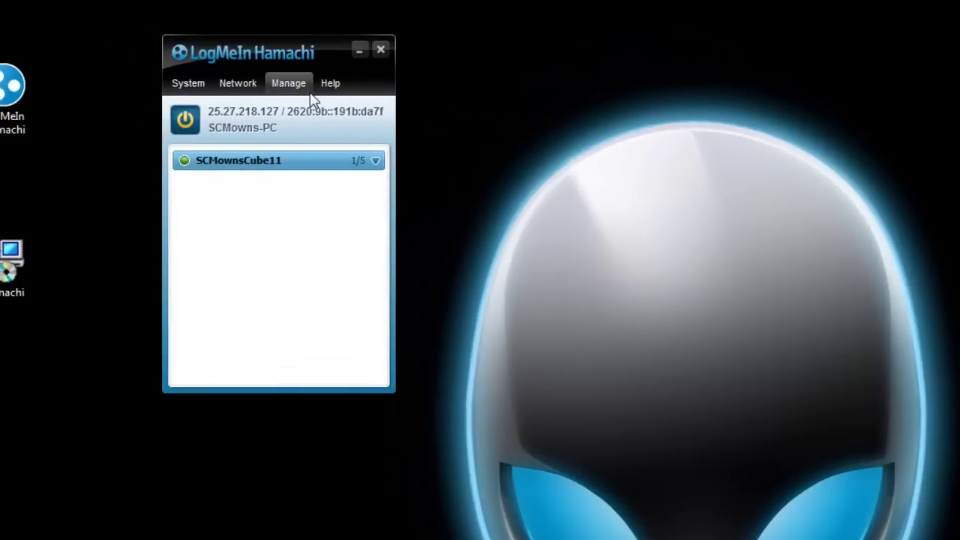
- Copy the Hamachi client's IPv4 address
drag(541, 497, 542, 305)
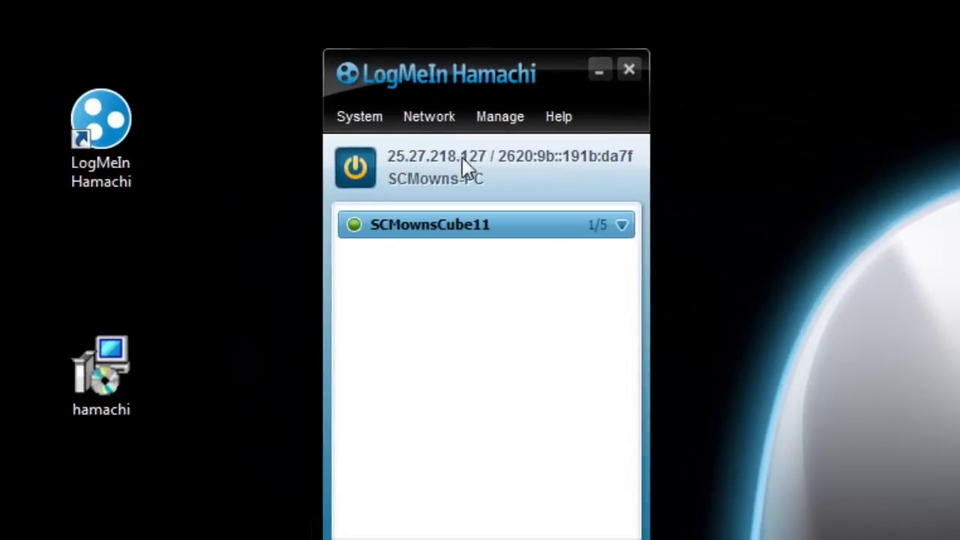
right_click(440, 157)
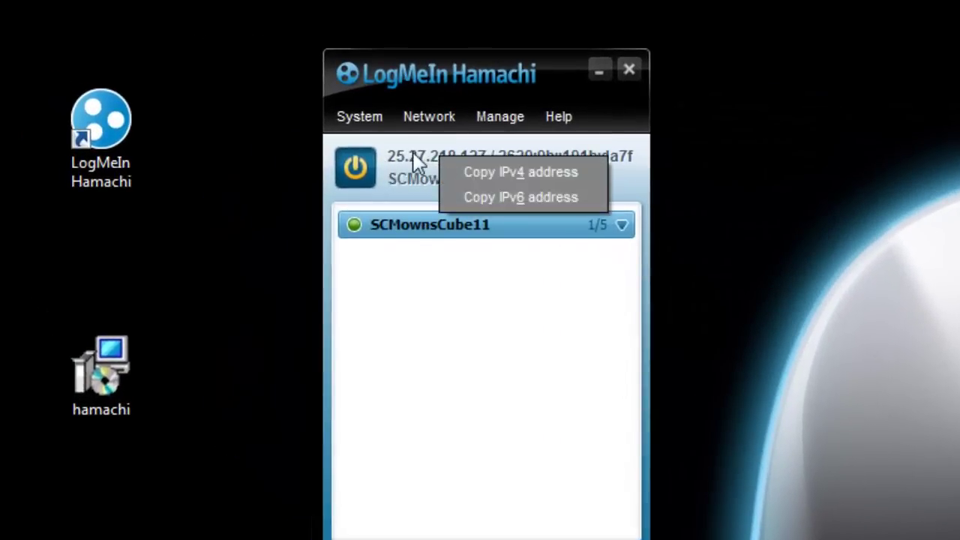
right_click(414, 153)
right_click(405, 152)
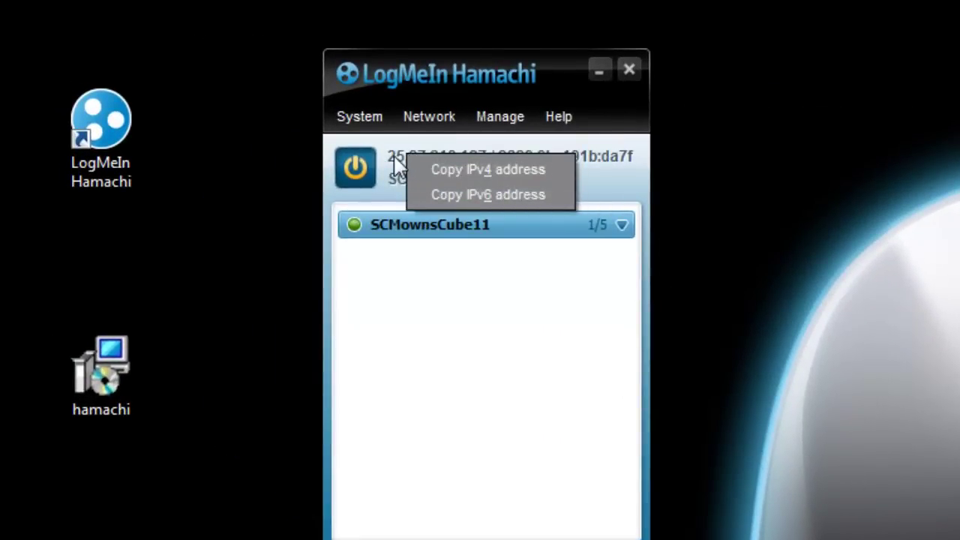
right_click(576, 153)
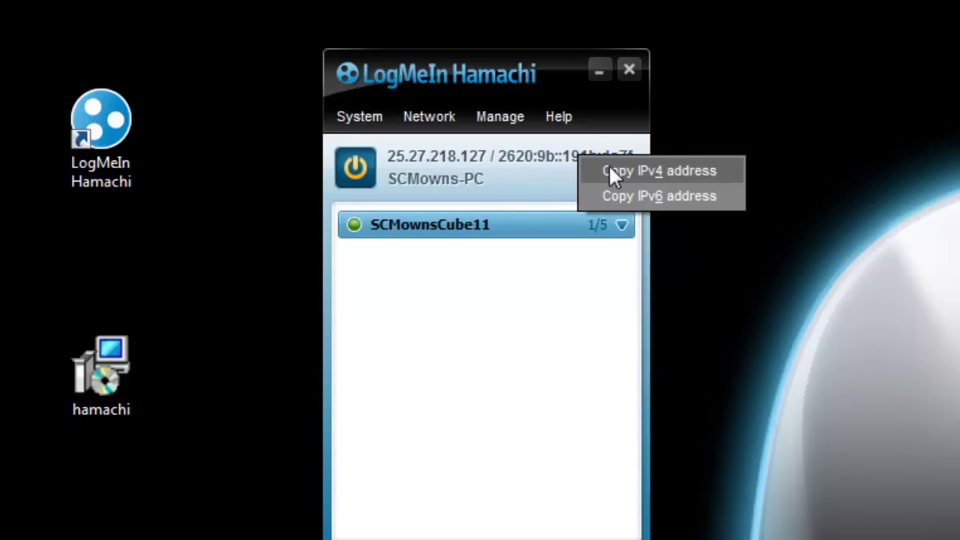
click(610, 170)
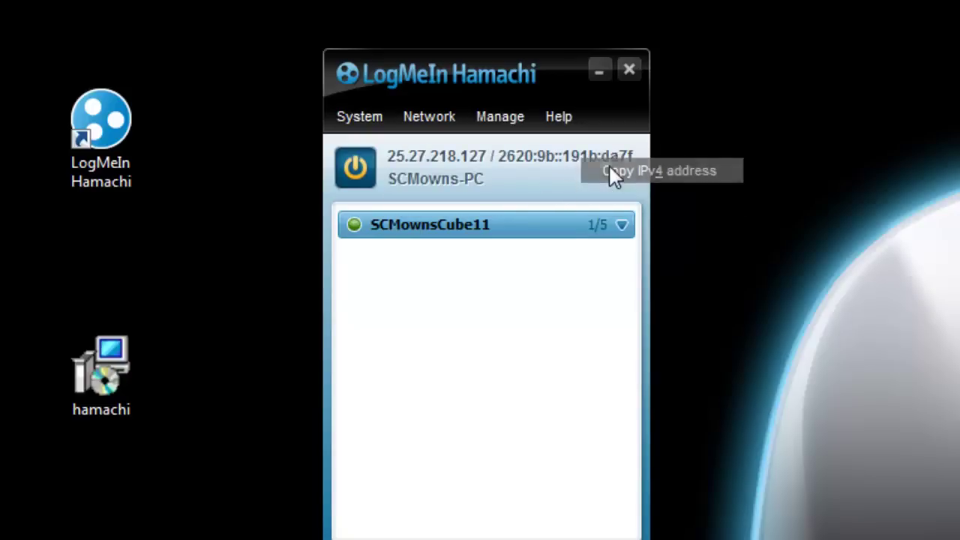
right_click(484, 157)
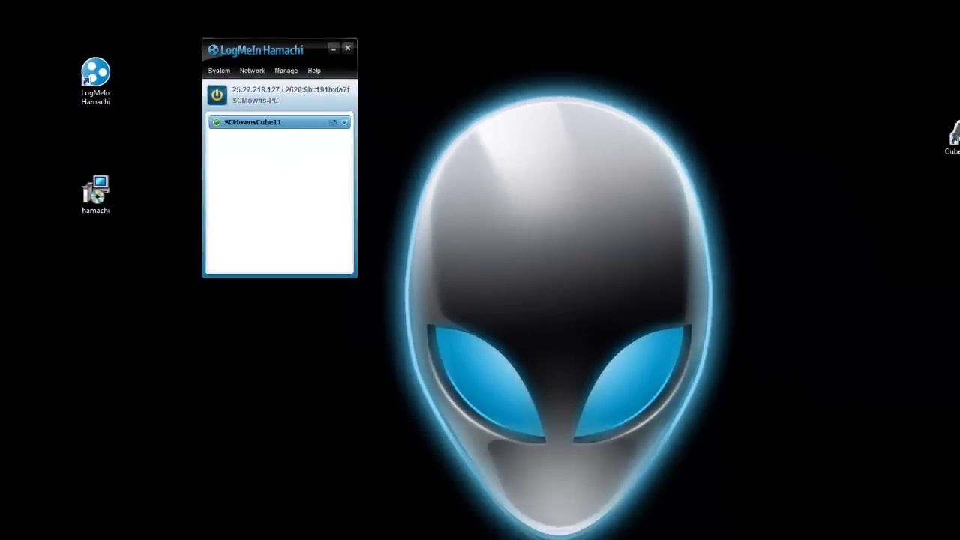
- Open a blank Notepad document, move it clear of the Hamachi window, and paste the copied IPv4 address into it
click(13, 530)
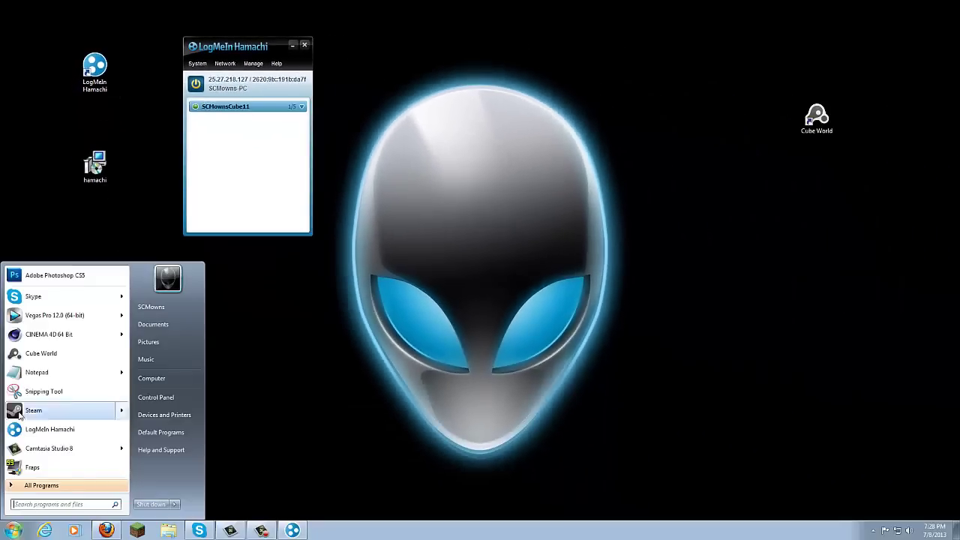
click(33, 410)
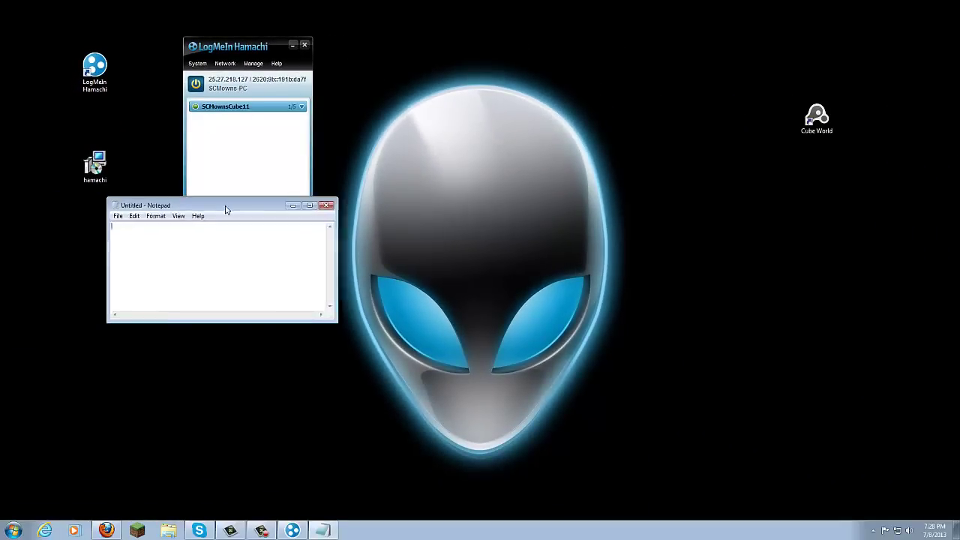
drag(228, 208, 453, 208)
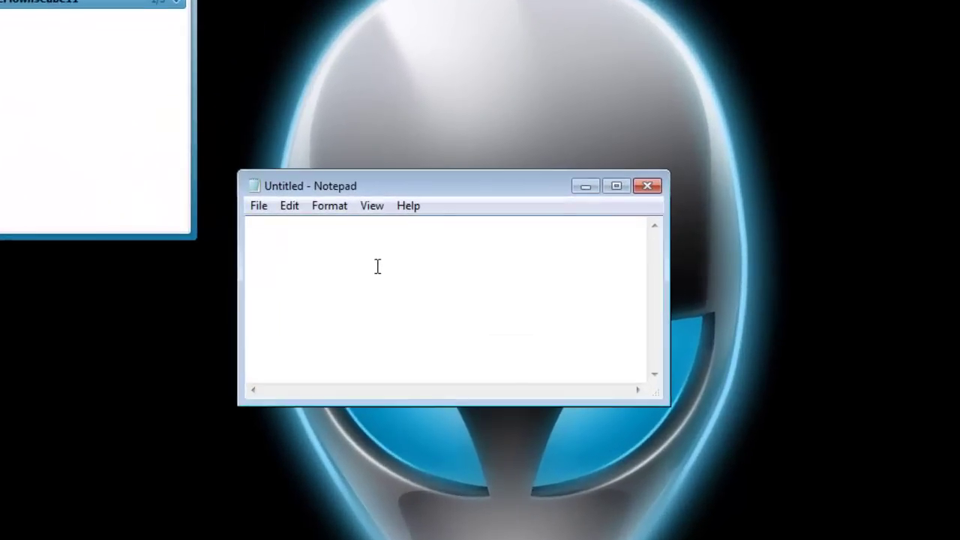
key(ctrl+v)
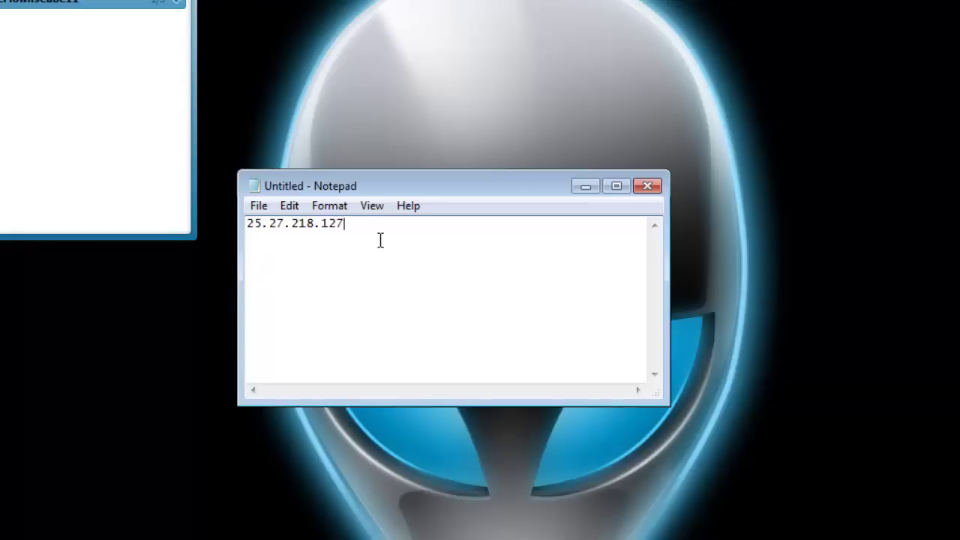
key(ctrl+a)
click(356, 236)
drag(371, 238, 140, 236)
click(282, 247)
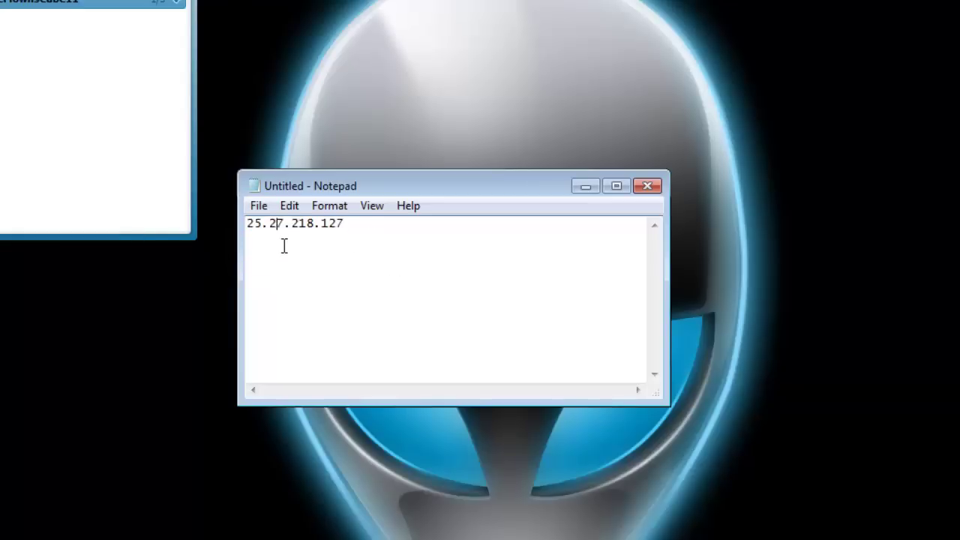
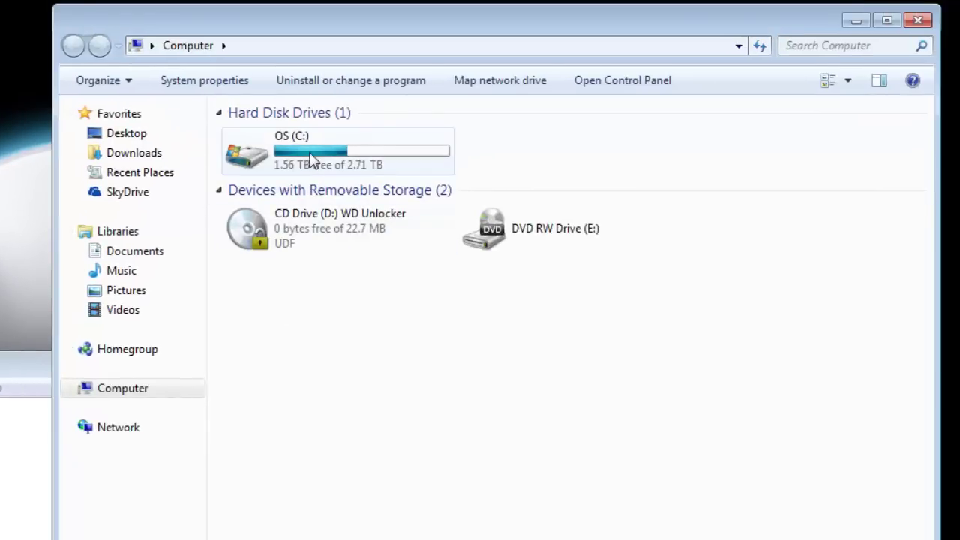
- Open the Cube World folder inside Program Files (x86) on the OS (C:) drive
double_click(311, 161)
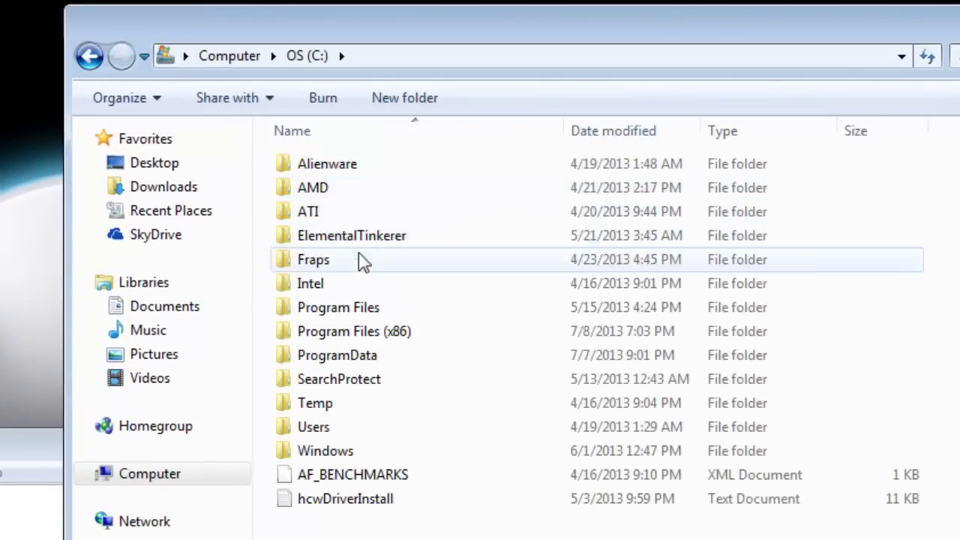
click(349, 314)
click(358, 334)
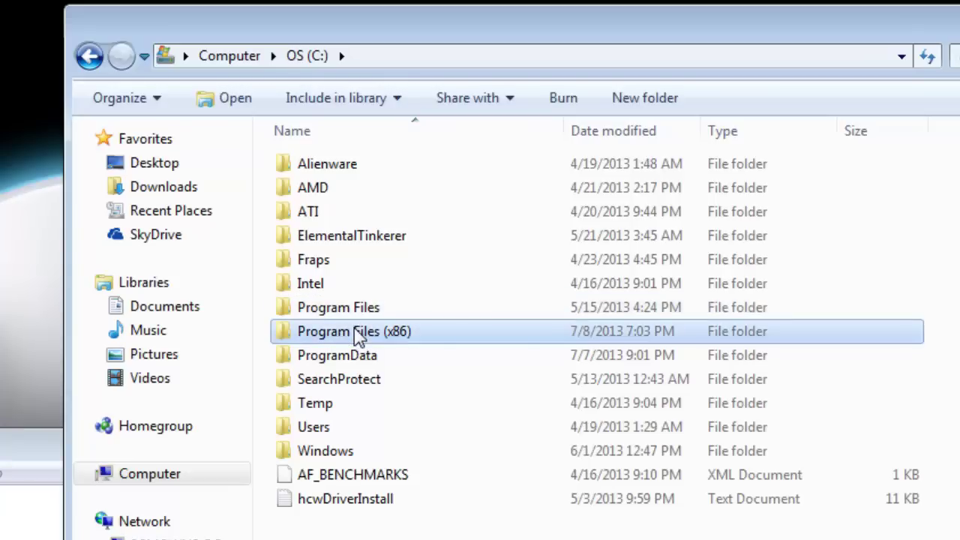
double_click(358, 336)
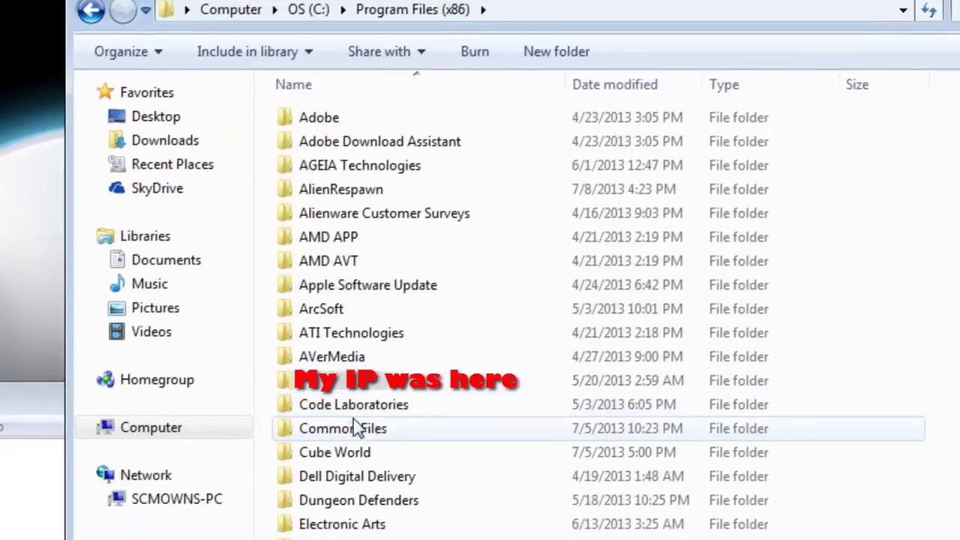
click(354, 506)
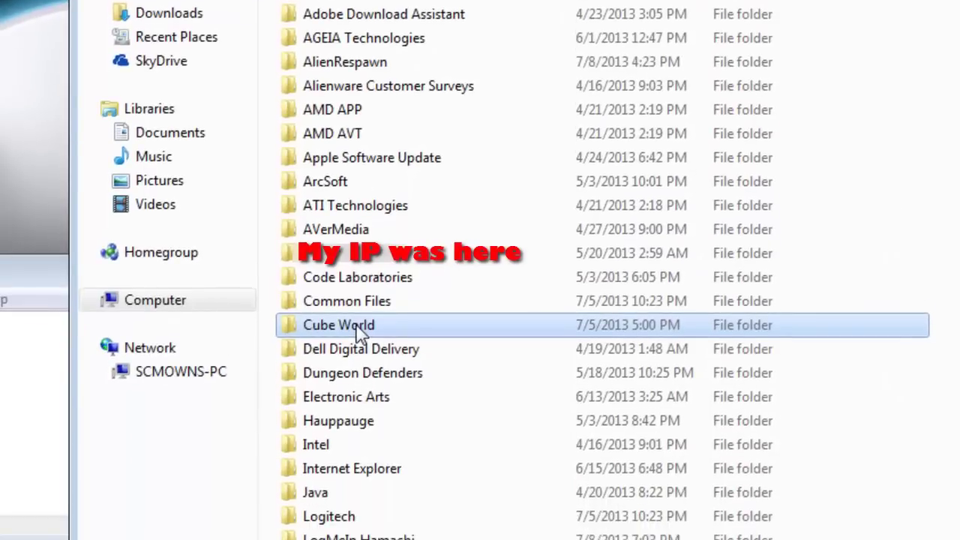
double_click(358, 327)
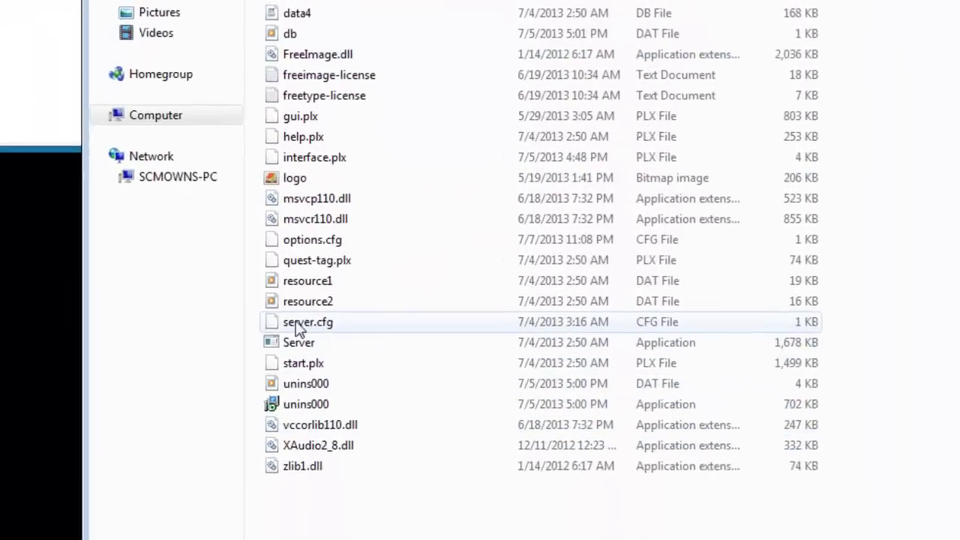
click(298, 342)
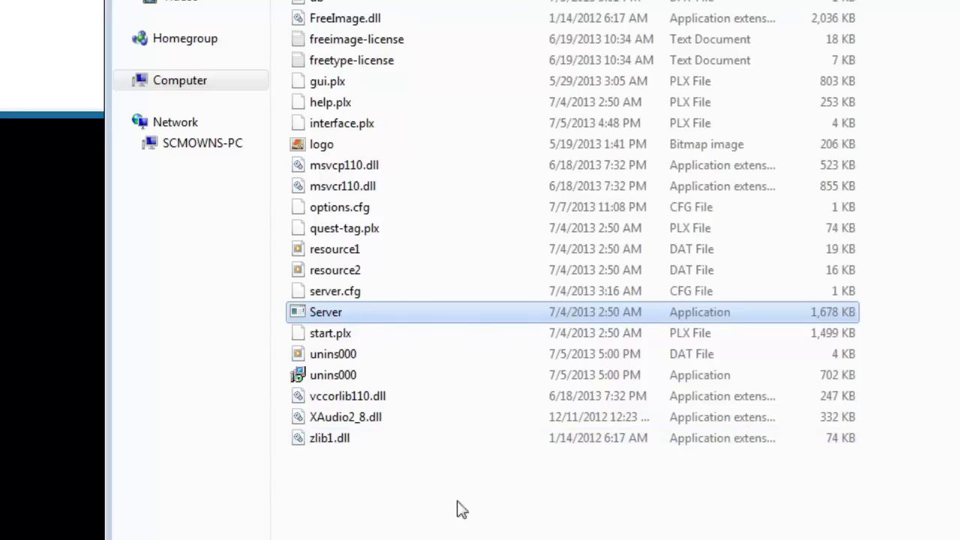
right_click(335, 319)
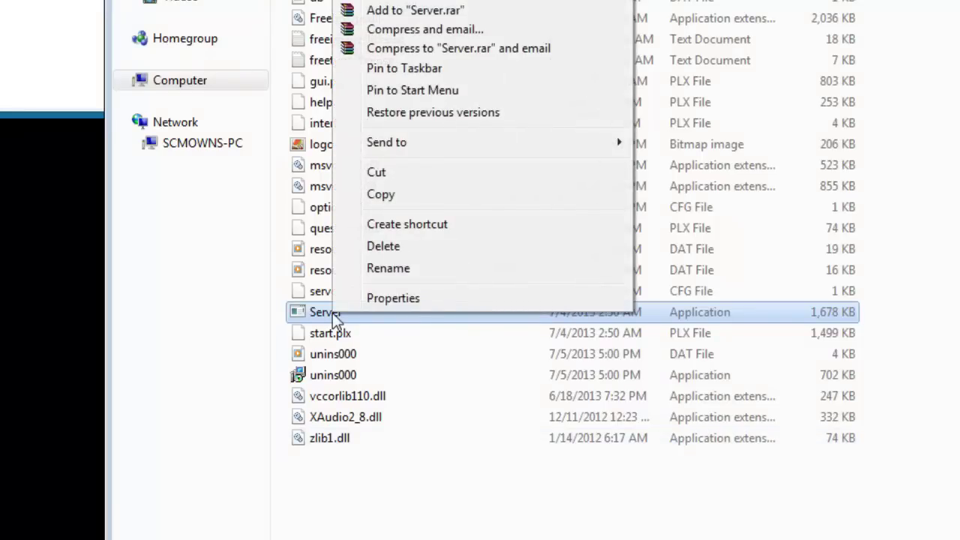
click(380, 522)
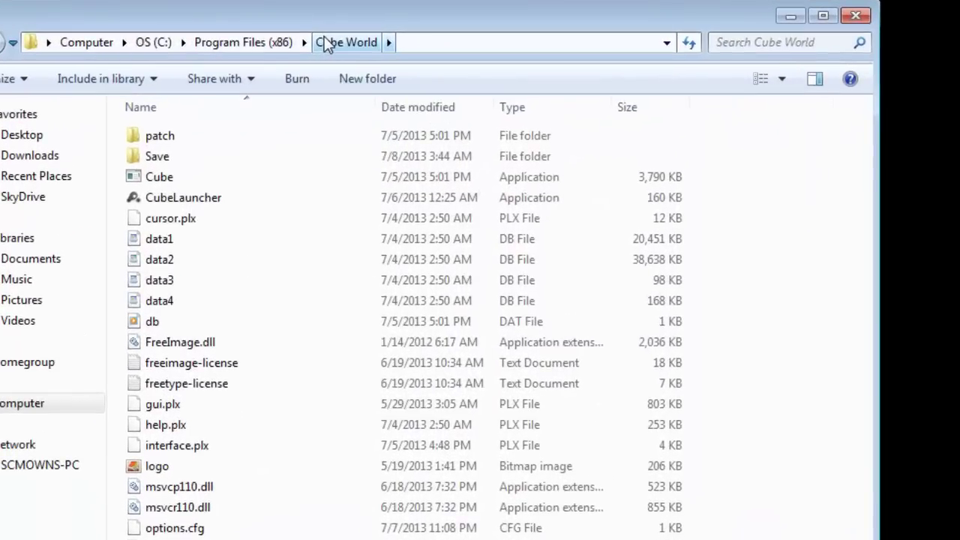
- Create a desktop shortcut to the Cube World folder and close the folder window
drag(326, 42, 317, 300)
click(402, 375)
drag(403, 375, 338, 336)
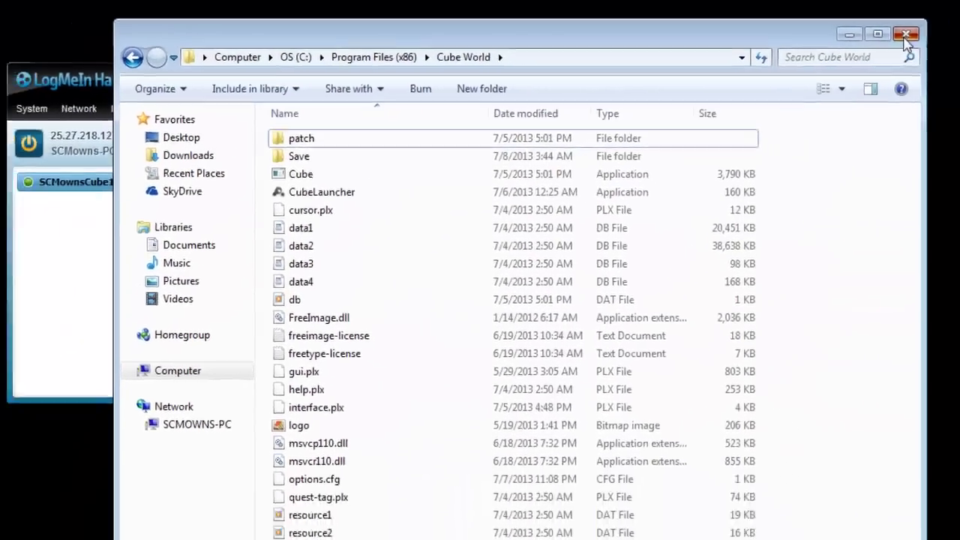
key(alt+F4)
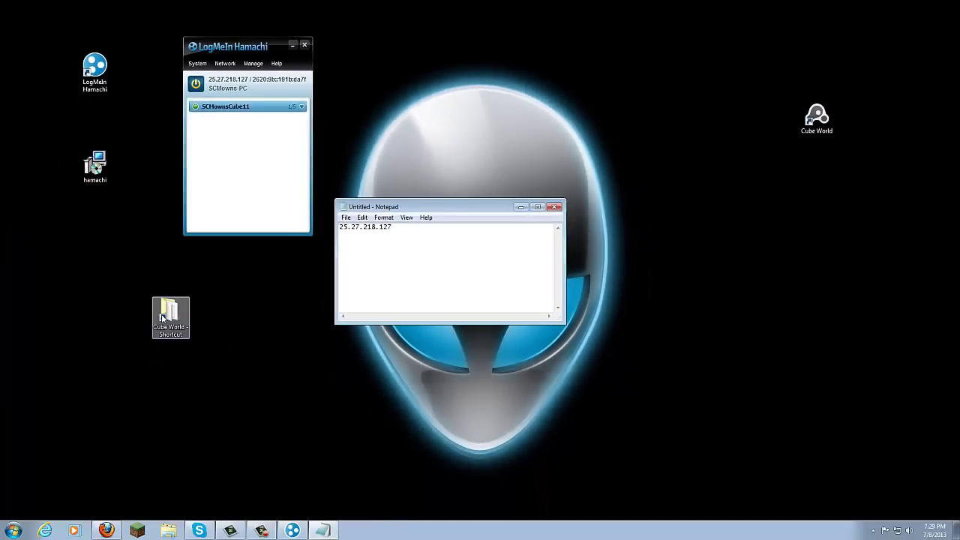
- Open the Cube World folder from its desktop shortcut and select the server.cfg file
double_click(171, 312)
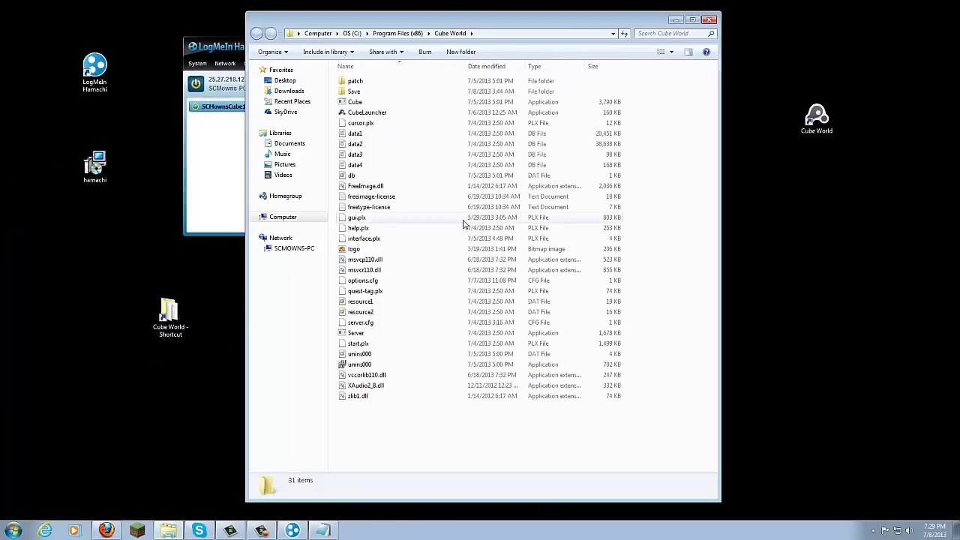
click(364, 333)
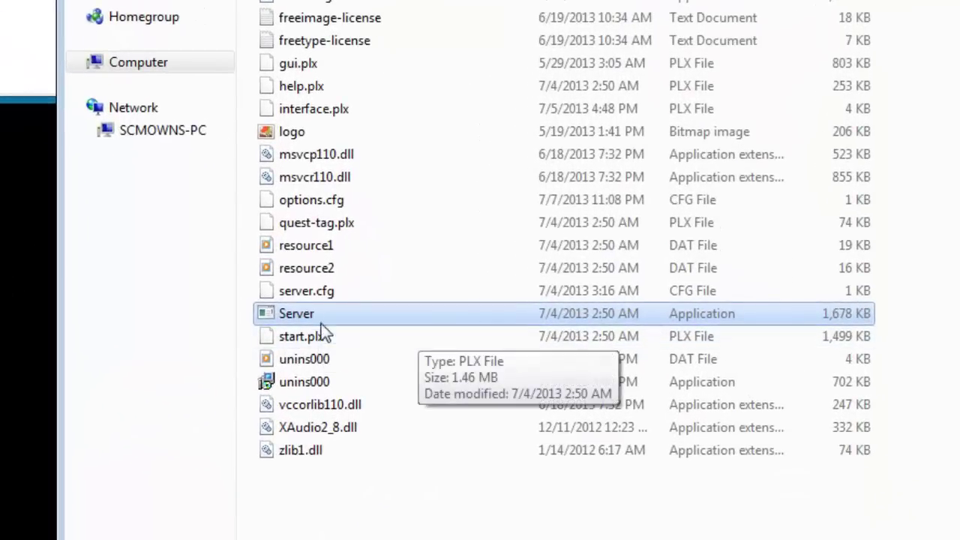
click(331, 292)
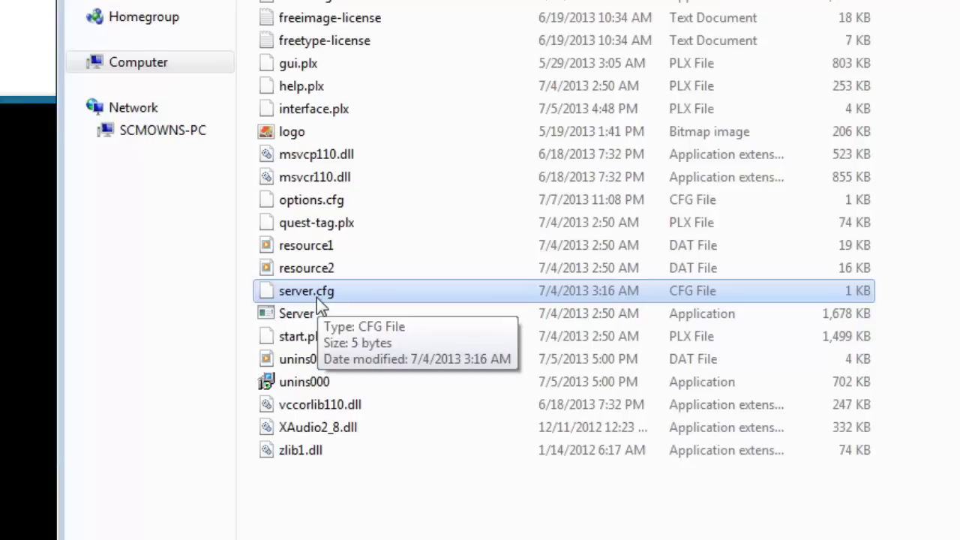
- Open server.cfg in Notepad++ to examine the number it contains, and close the editor without changing it
right_click(314, 293)
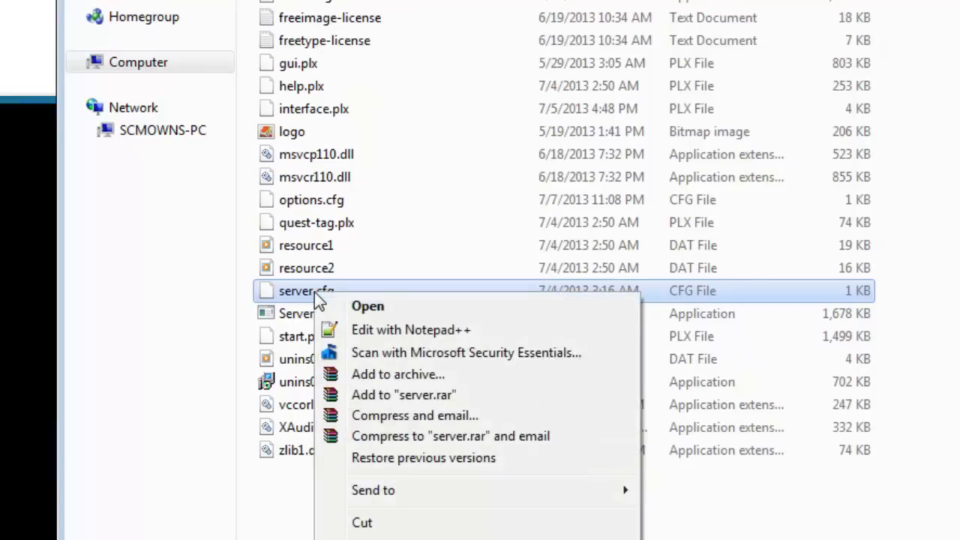
click(369, 332)
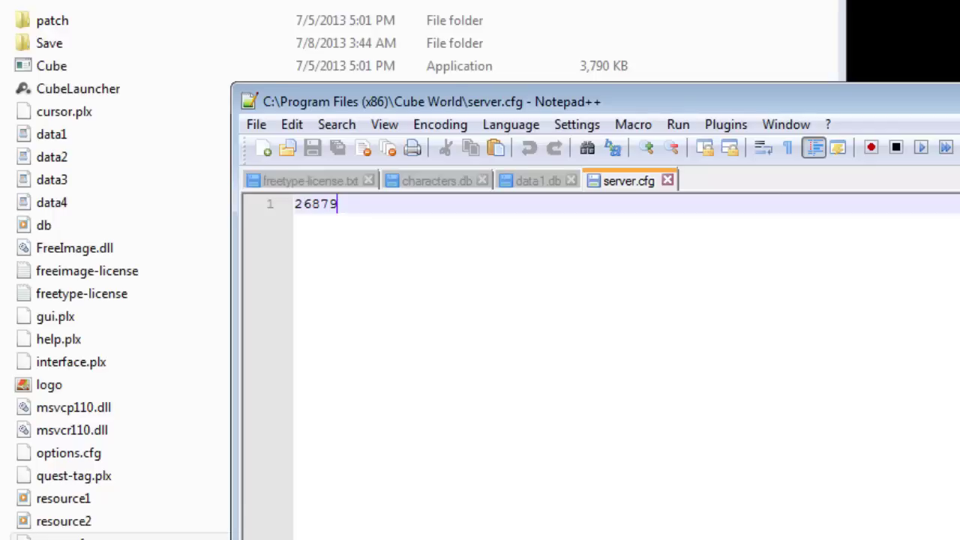
drag(365, 212, 282, 233)
click(388, 315)
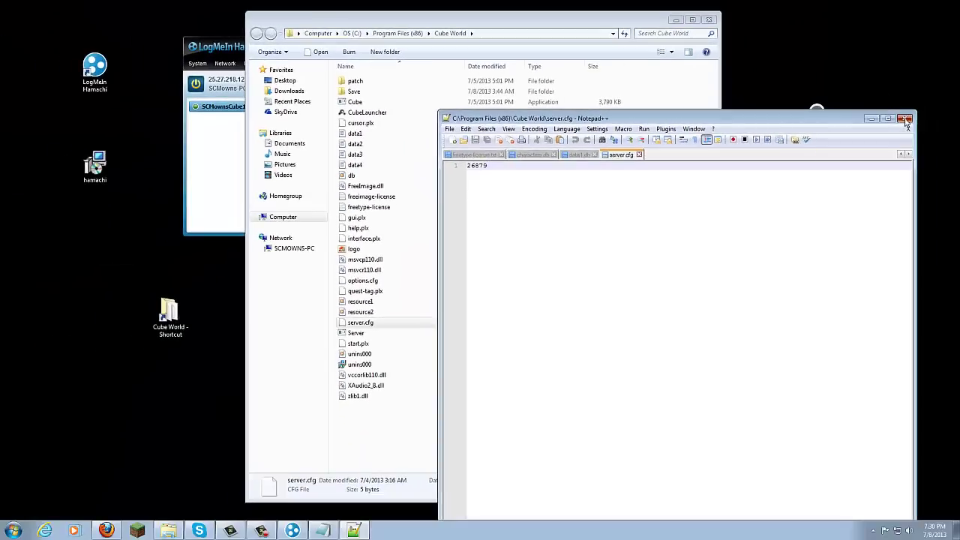
click(906, 120)
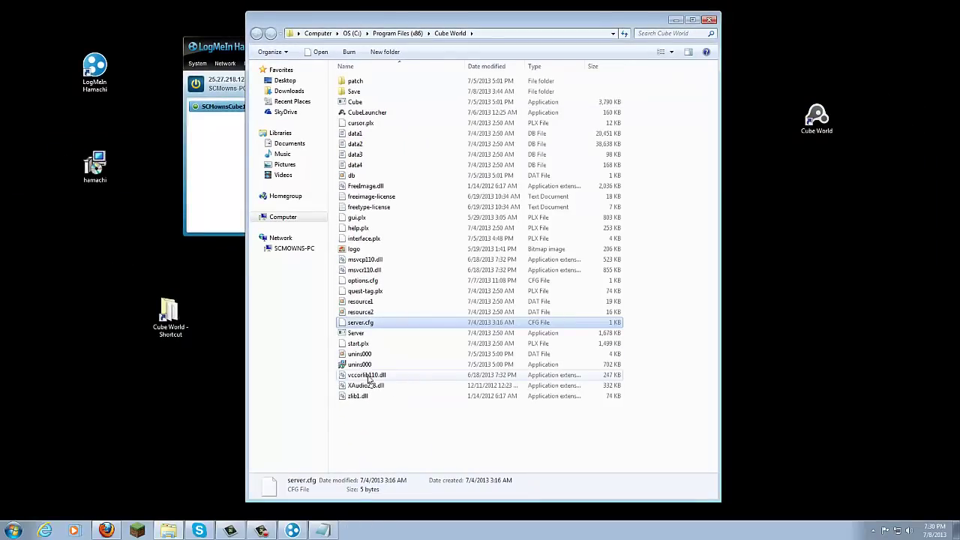
- Run the Server application from the Cube World folder and quit it by entering q in its console
click(367, 333)
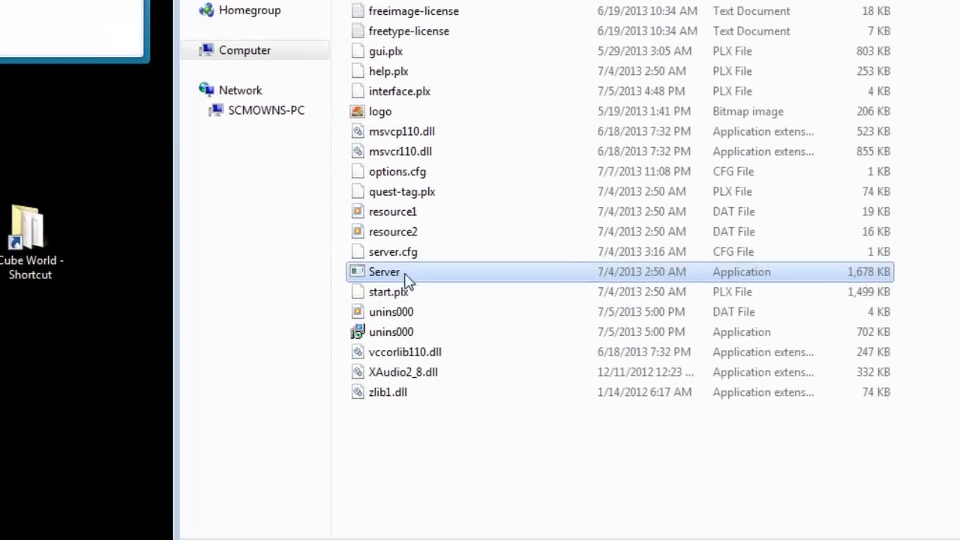
double_click(502, 442)
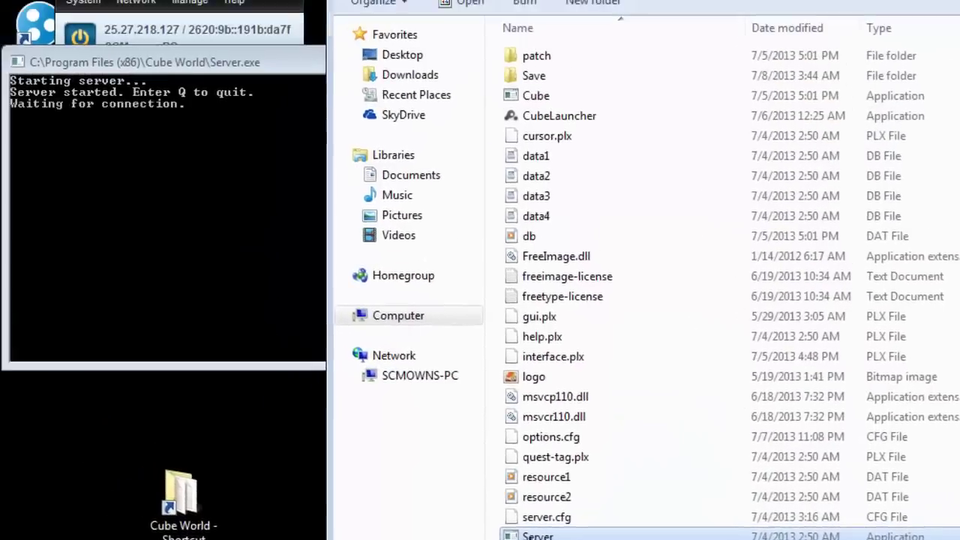
click(300, 192)
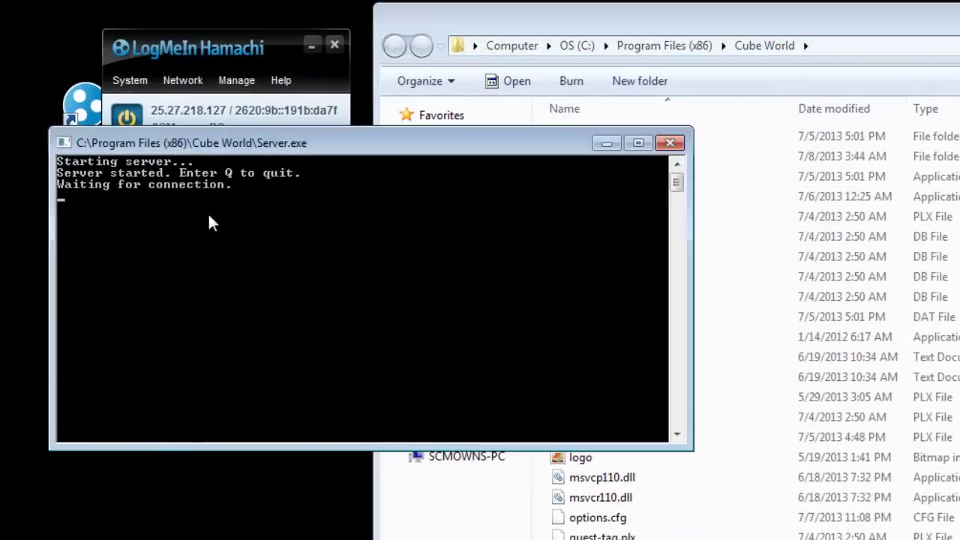
text(q)
key(Return)
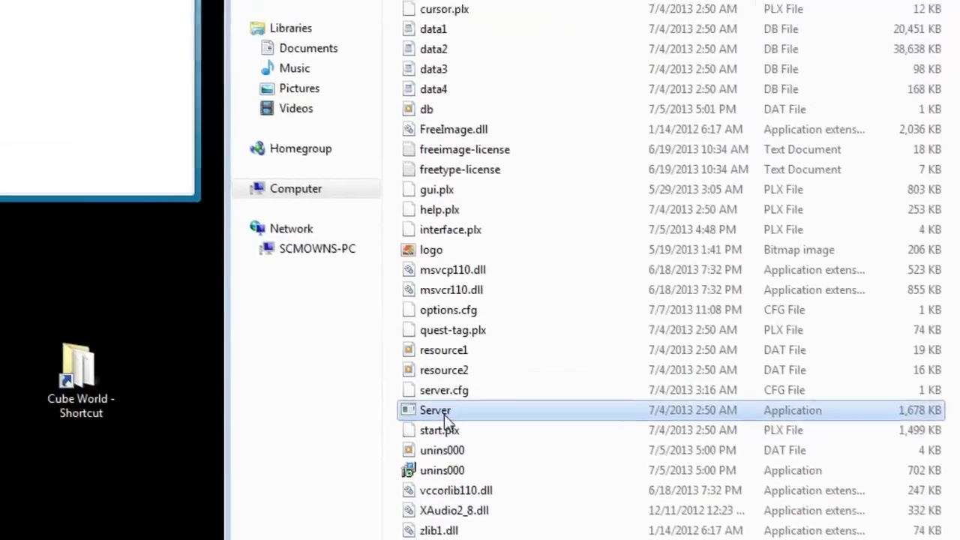
- Start the Cube World Server application again and arrange its console below the Hamachi window, clear of the folder window
double_click(442, 412)
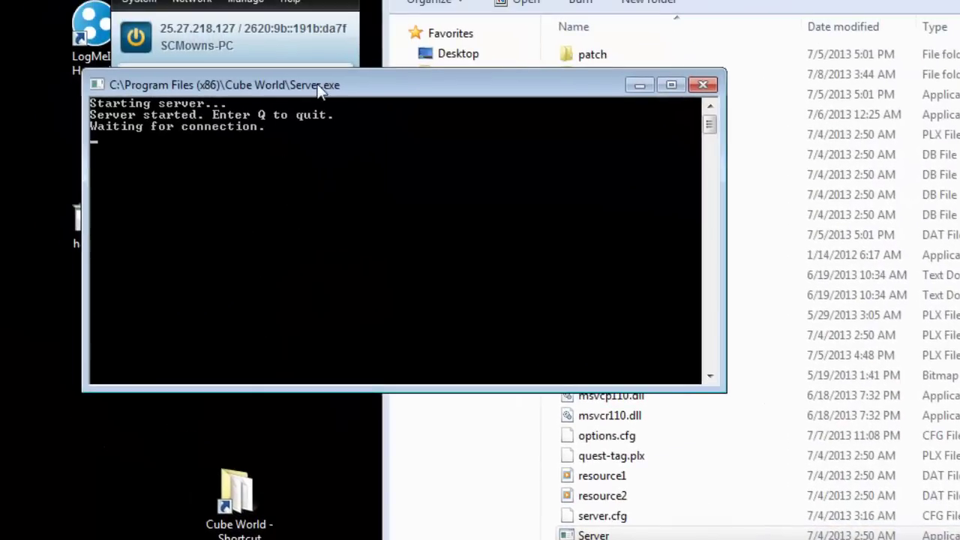
drag(318, 89, 234, 346)
click(202, 29)
click(203, 186)
click(216, 34)
click(240, 43)
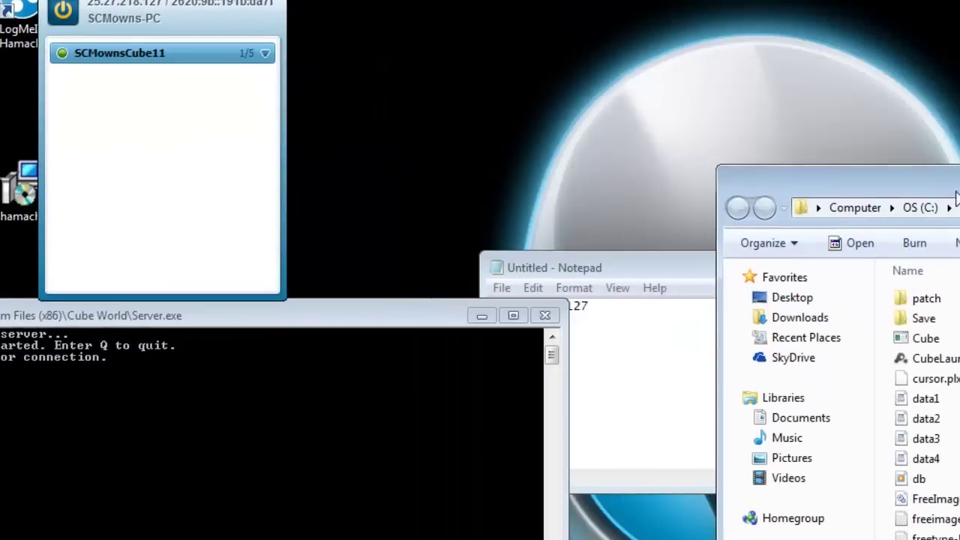
- Start Cube World through its launcher and check the saved IP address in Notepad
click(610, 332)
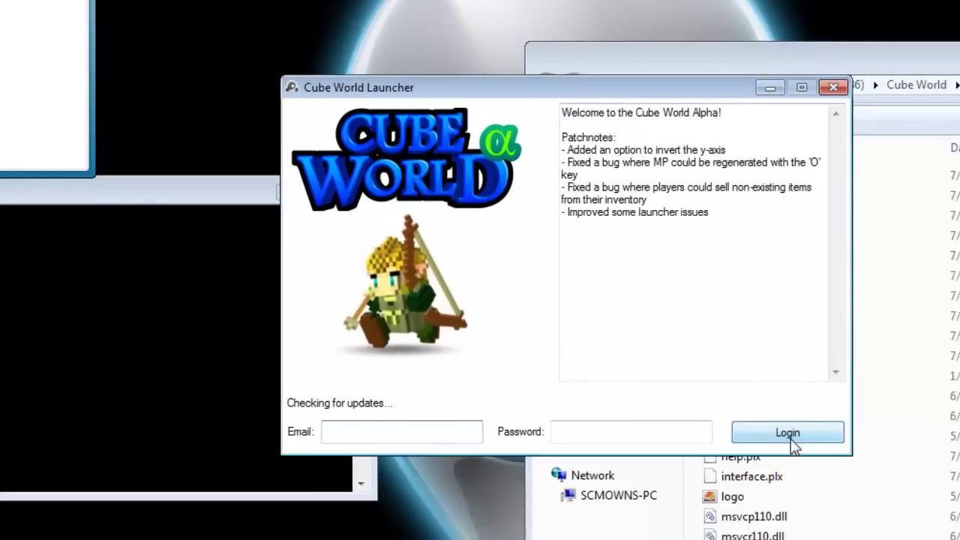
click(786, 435)
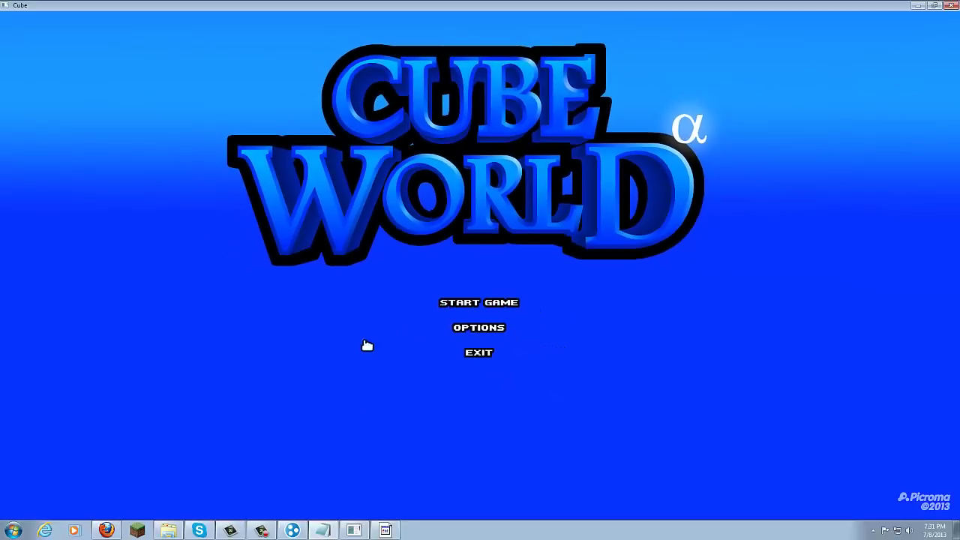
click(322, 531)
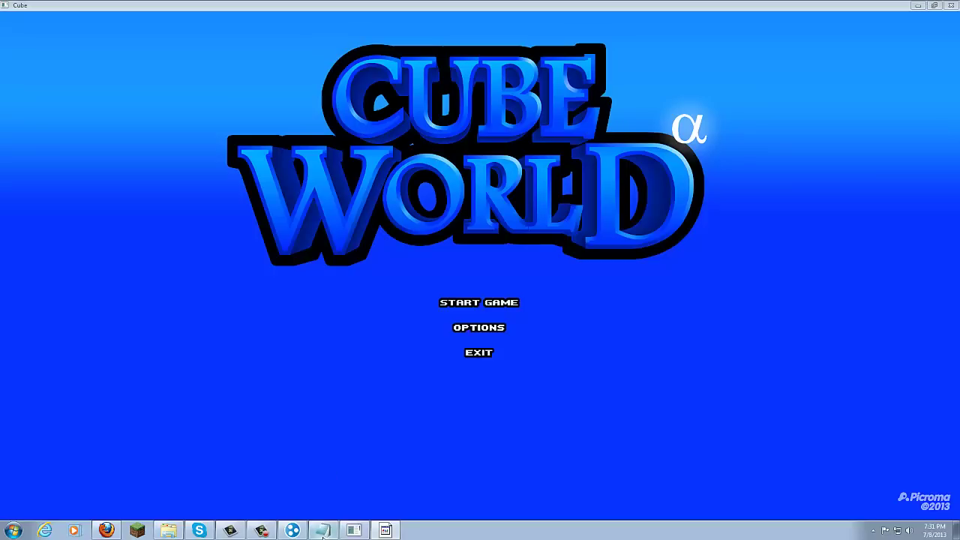
click(443, 198)
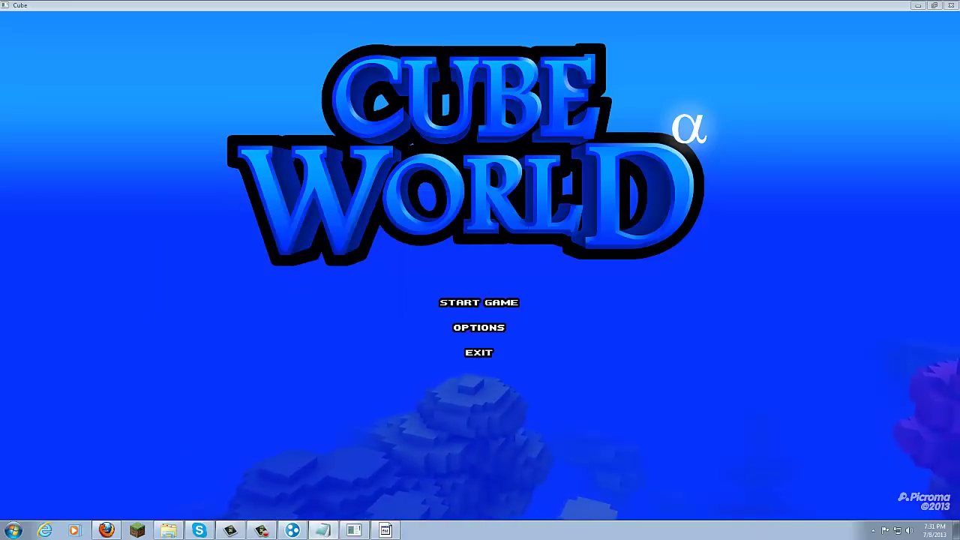
- Start an online game with the level 63 human rogue and connect to the server address 25.27.218.127
click(462, 302)
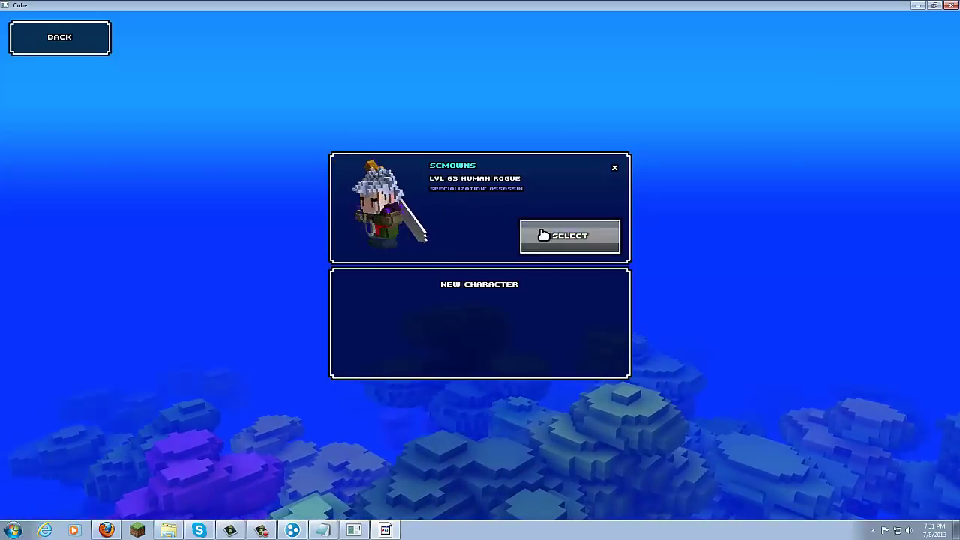
click(555, 234)
click(825, 493)
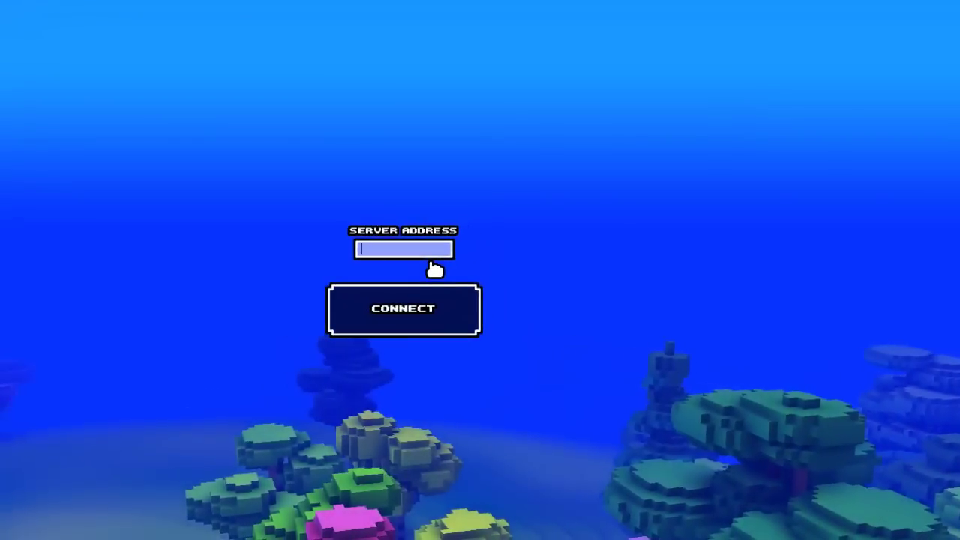
text(25.)
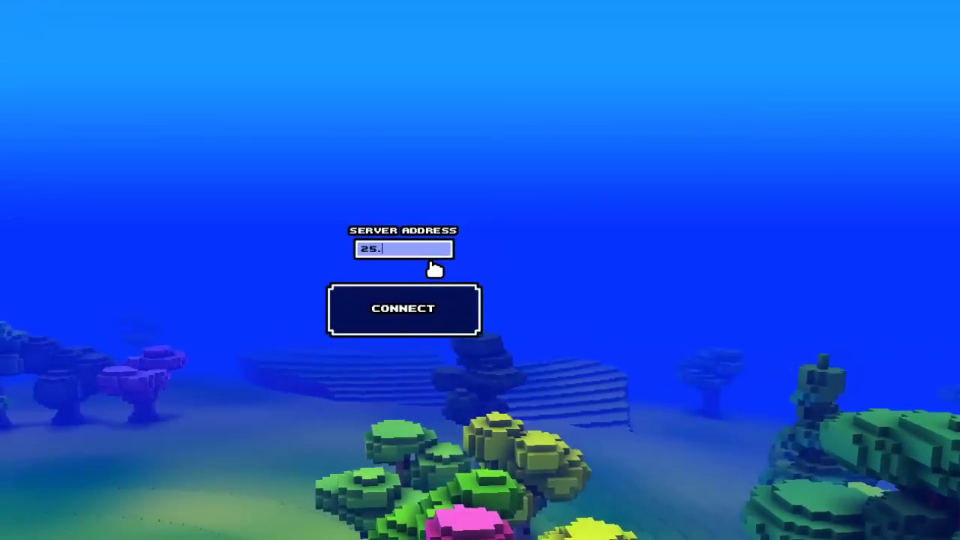
text(27.218.107)
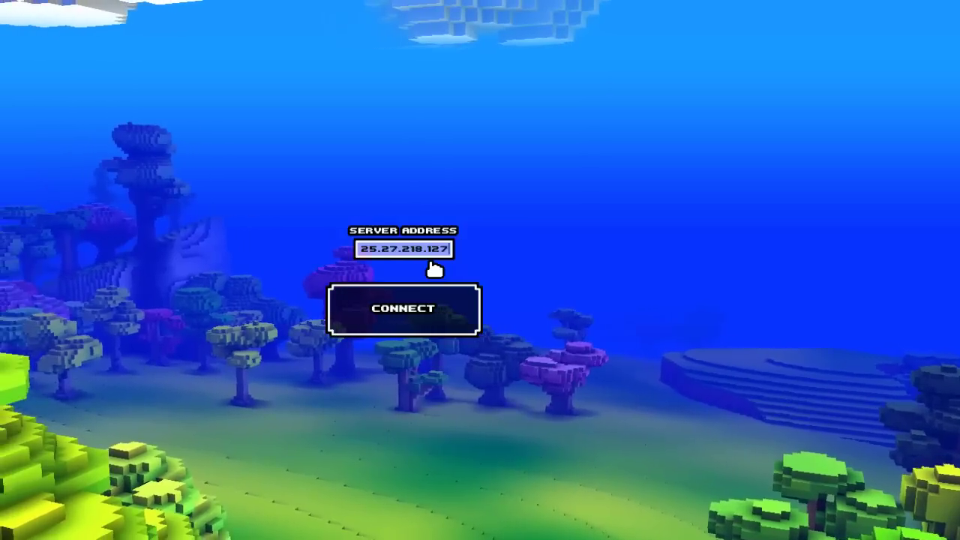
click(388, 314)
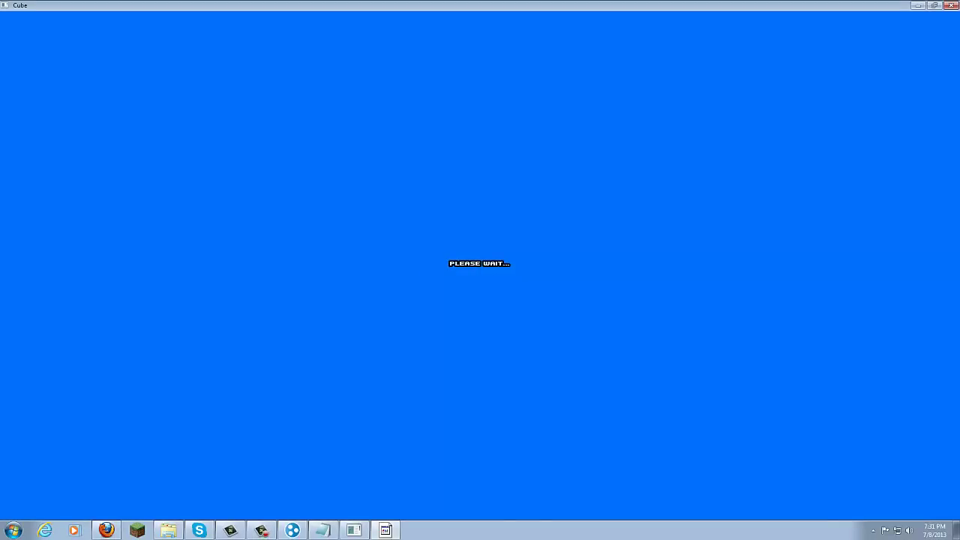
- Minimise the game and examine the server console's connection log and the network options and IP address in Hamachi
click(384, 530)
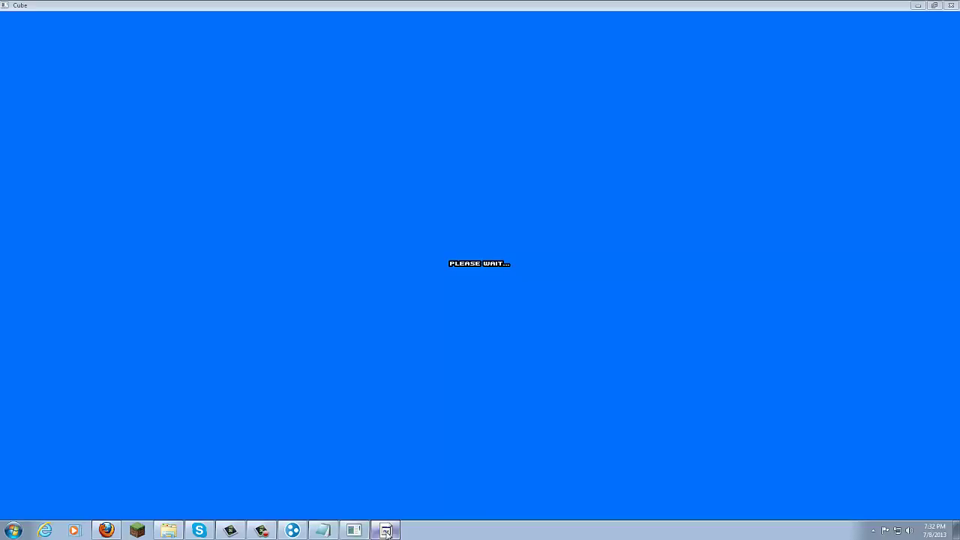
drag(187, 233, 188, 261)
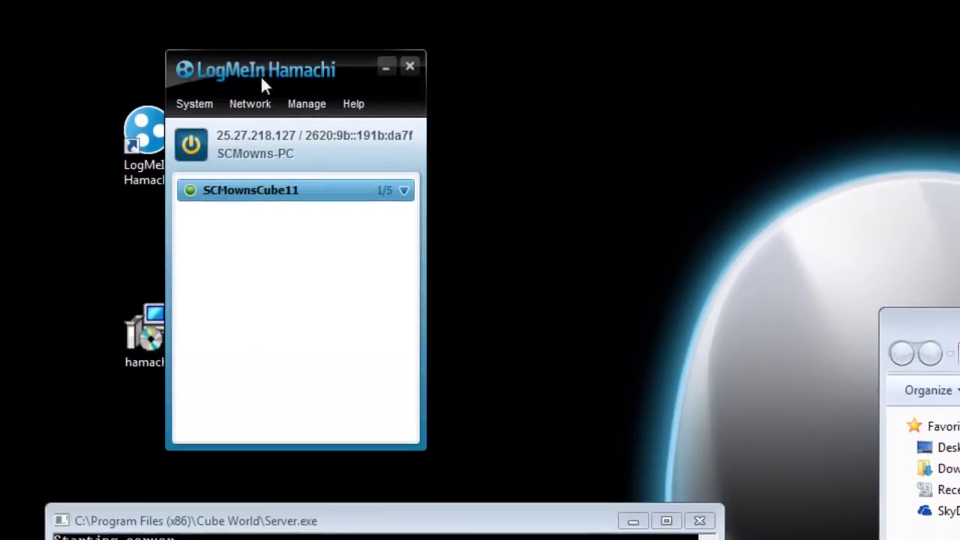
mouse_move(261, 85)
mouse_down()
mouse_move(320, 71)
mouse_move(276, 79)
mouse_up()
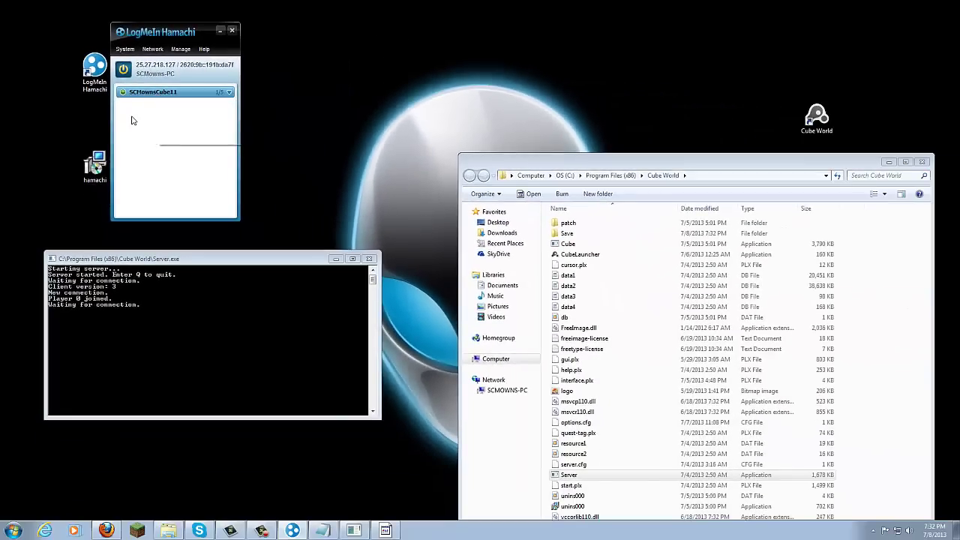
click(165, 52)
click(160, 131)
click(126, 301)
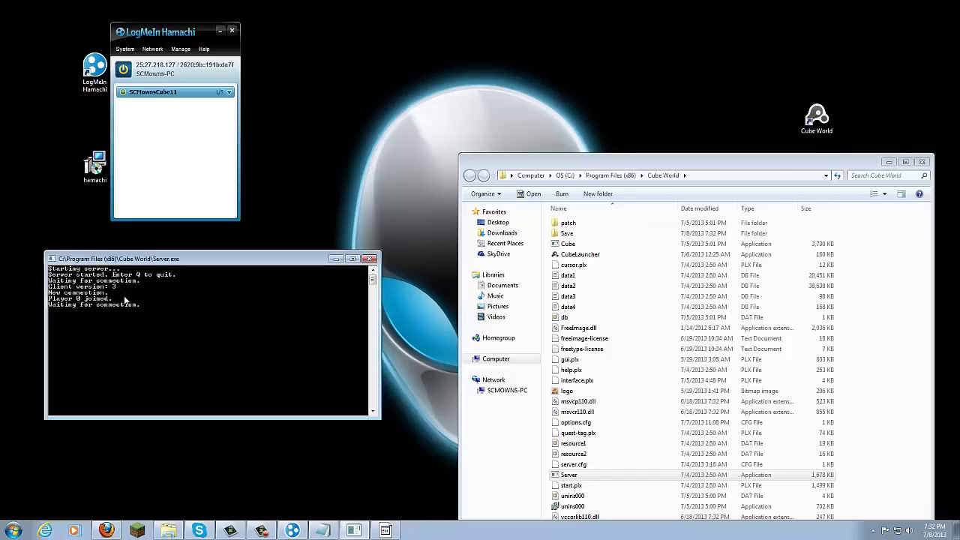
right_click(160, 70)
click(180, 71)
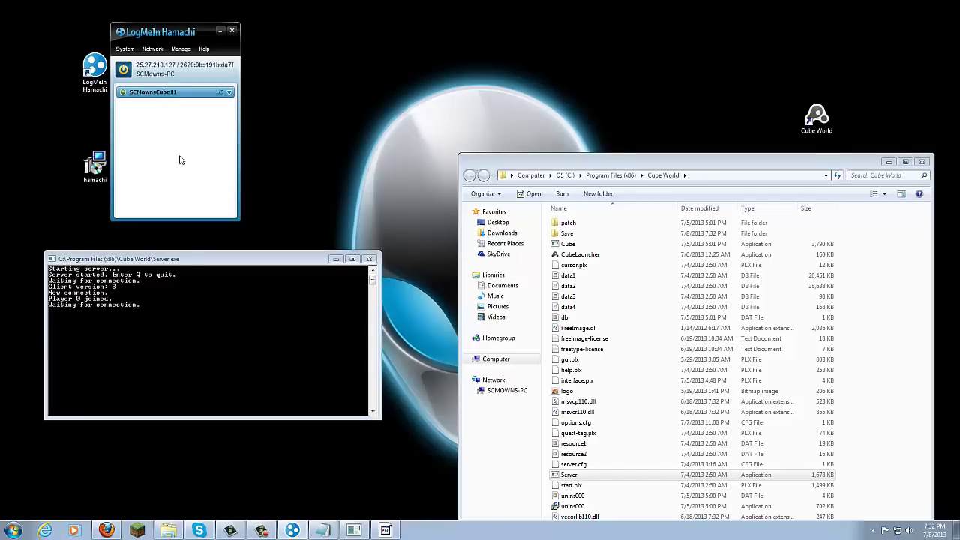
click(264, 530)
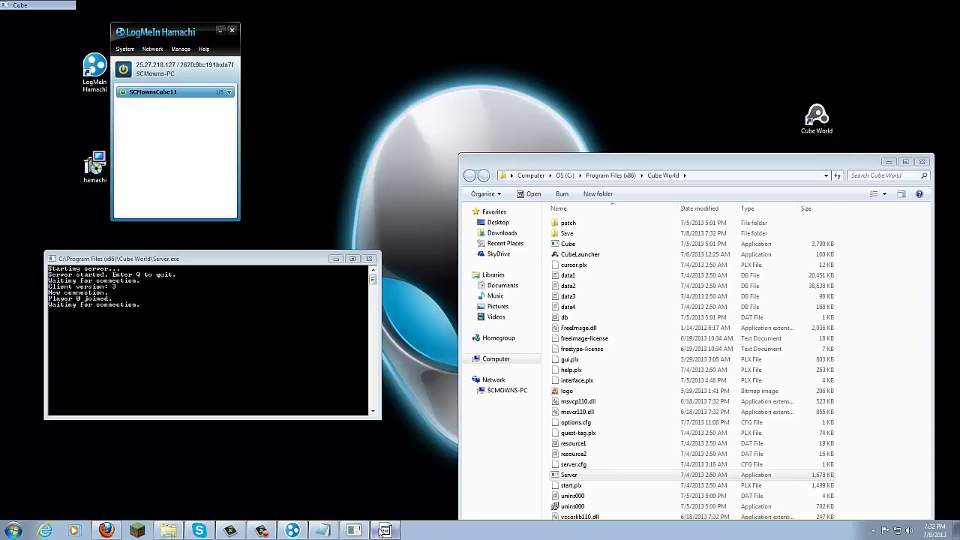
- Return to the Cube World game and run the character through the snowy landscape, collecting an iceflower and snowberries
click(383, 530)
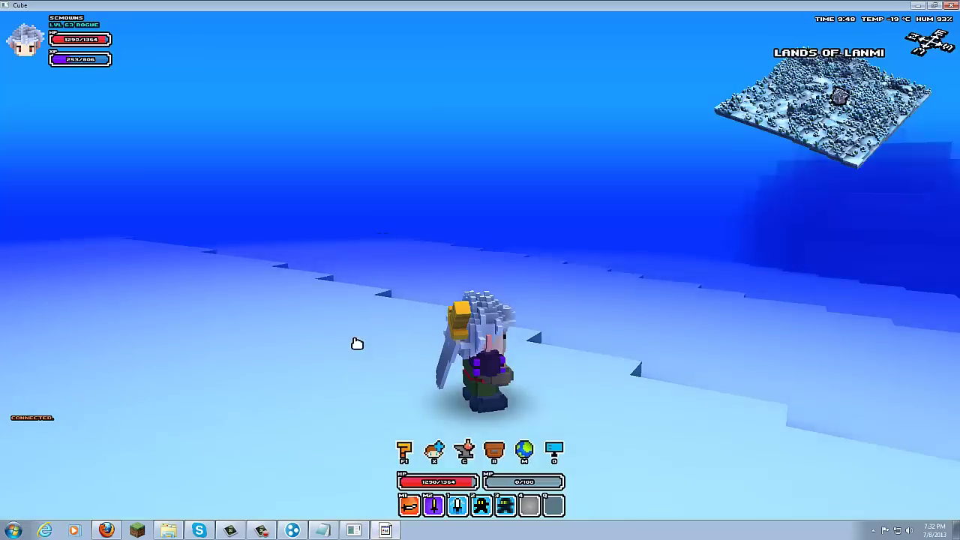
key(w)
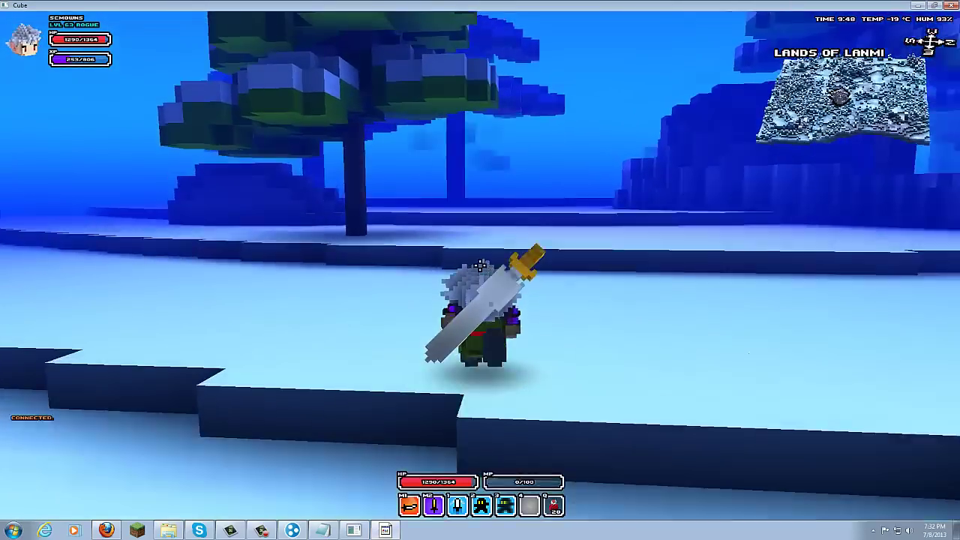
key(w)
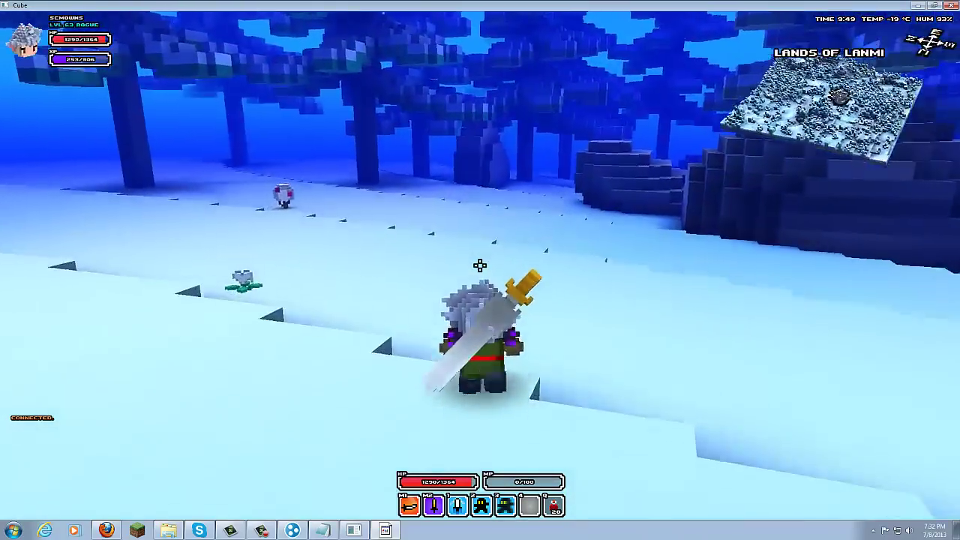
key(w)
key(e)
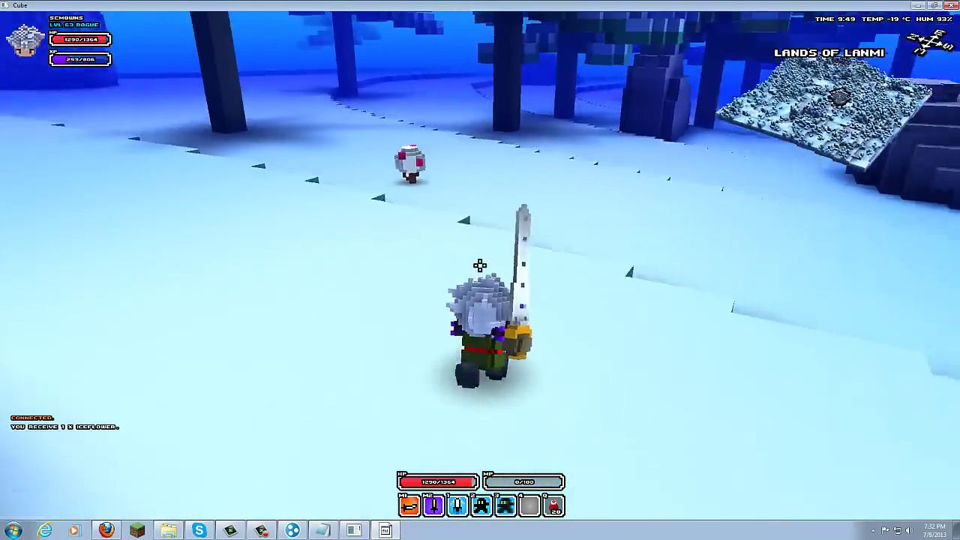
key(e)
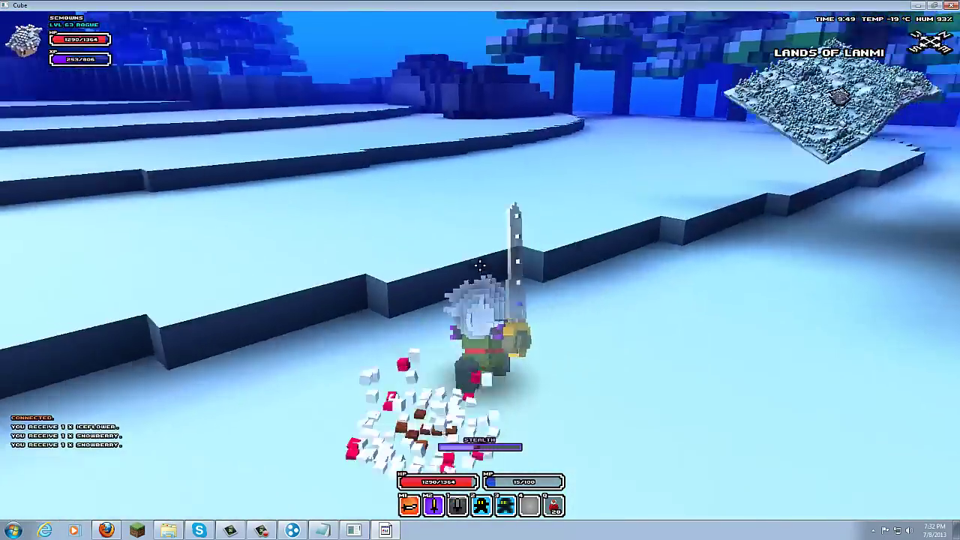
key(w)
key(w)
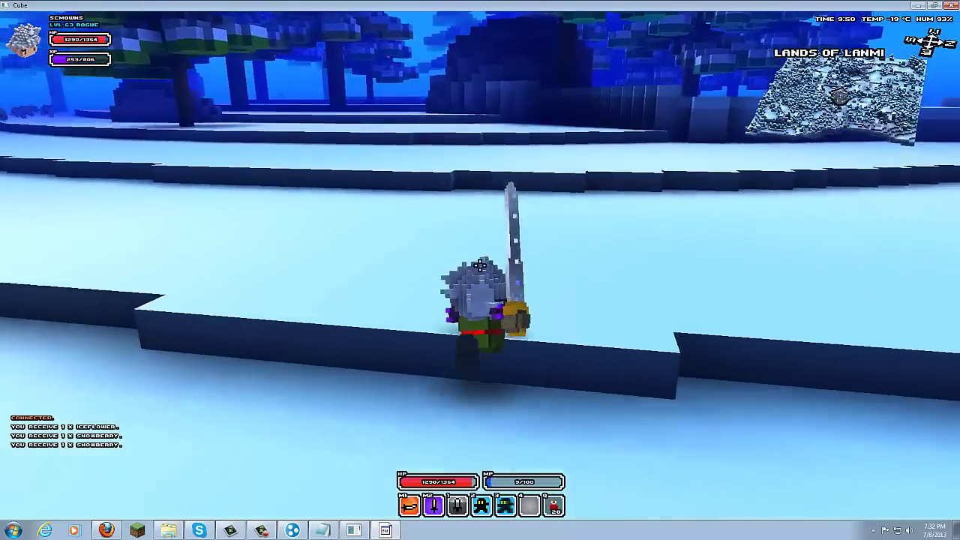
key(w)
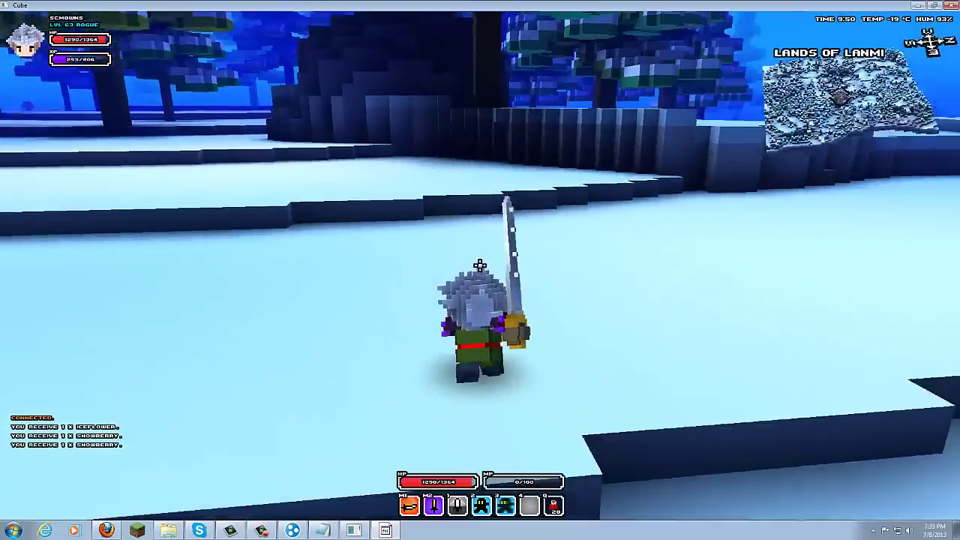
key(w)
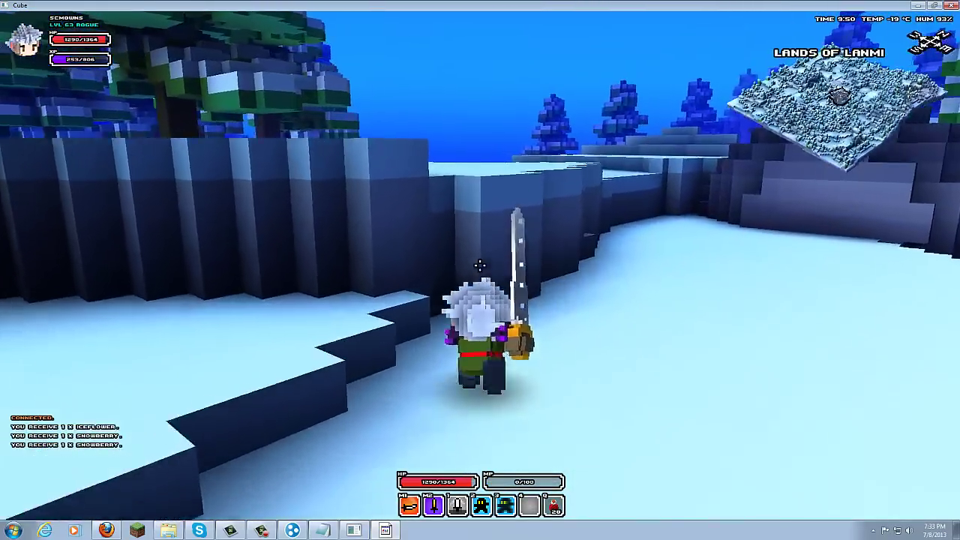
key(w)
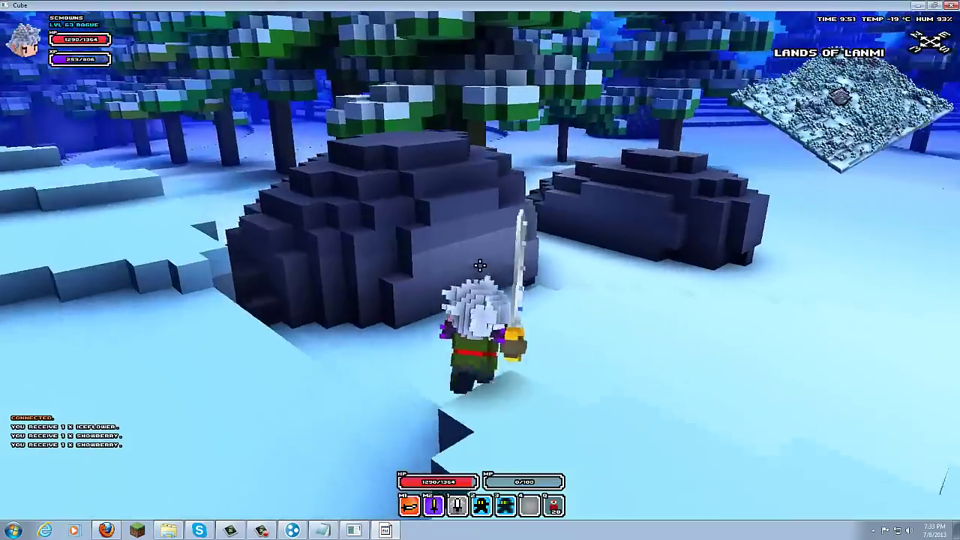
key(w)
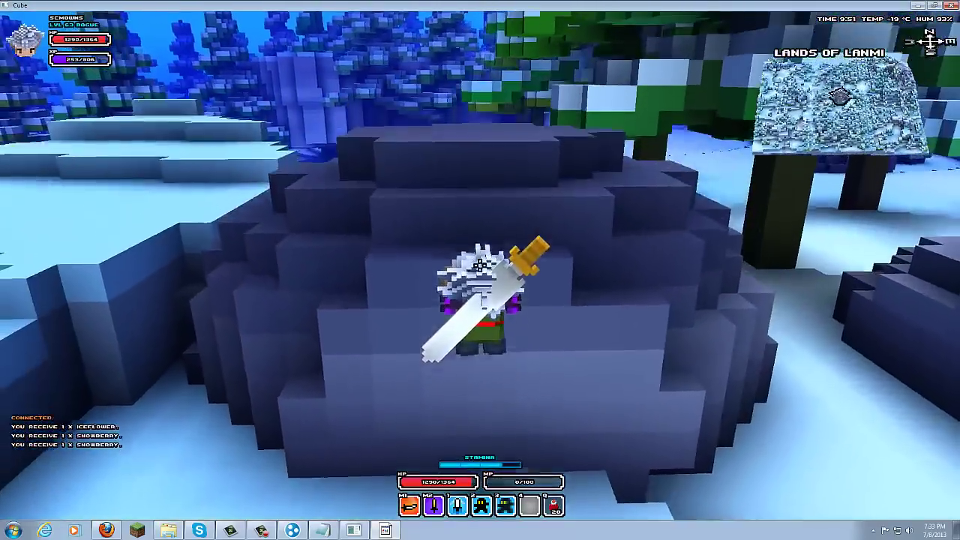
- Run the rogue away from the large boulder and explore the snowy forest in the Lands of Lanmi
key(w)
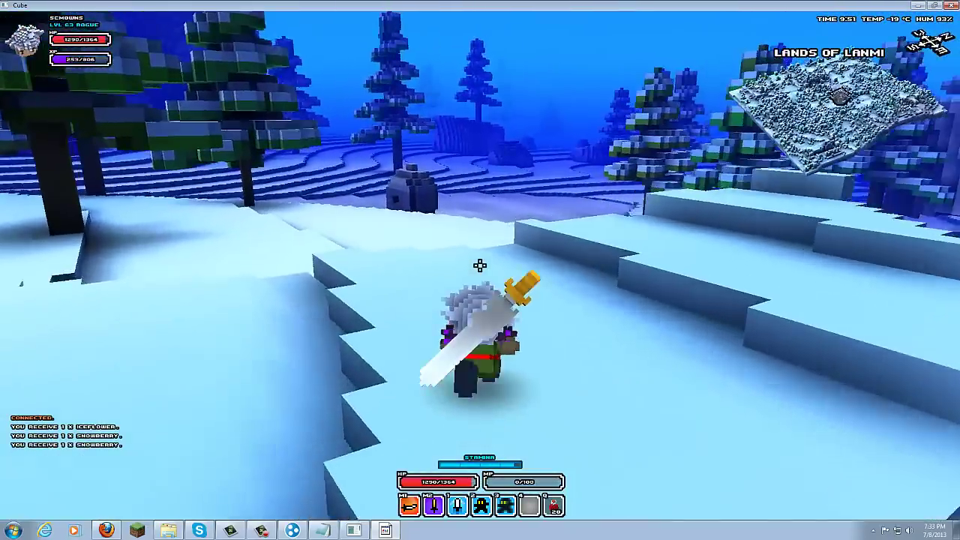
key(w)
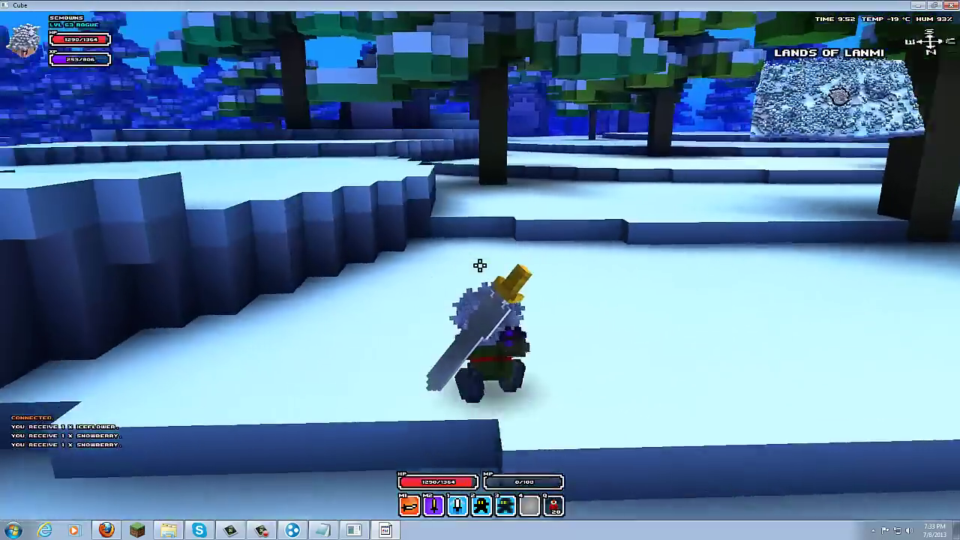
key(w)
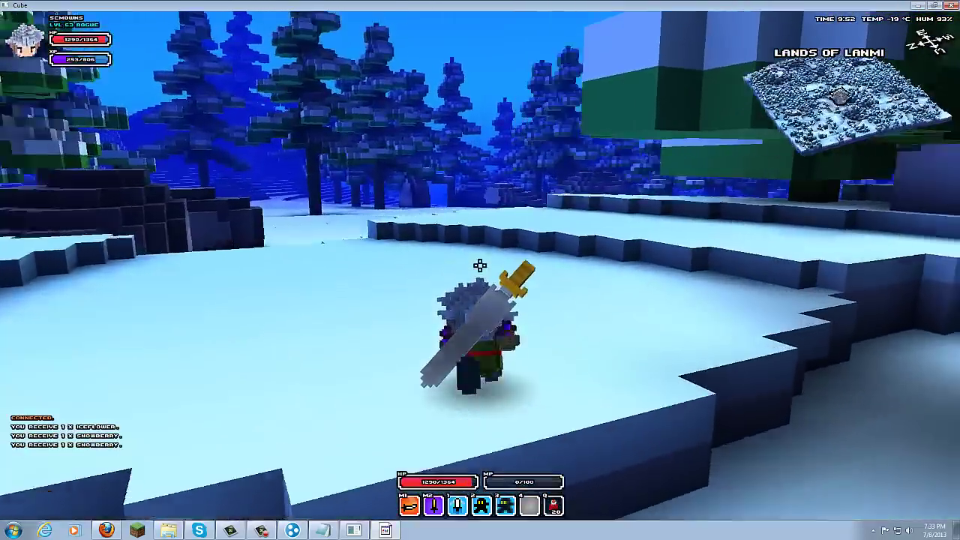
key(w)
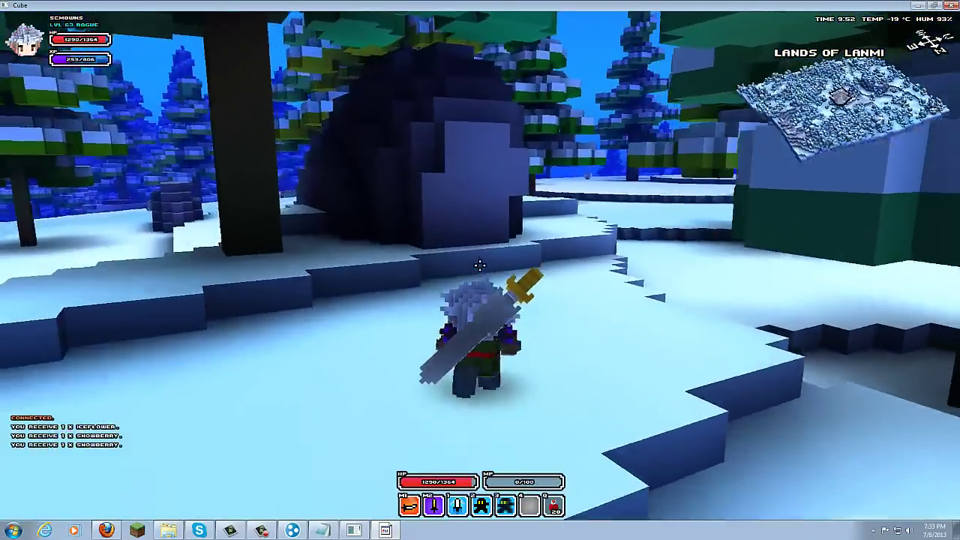
key(w)
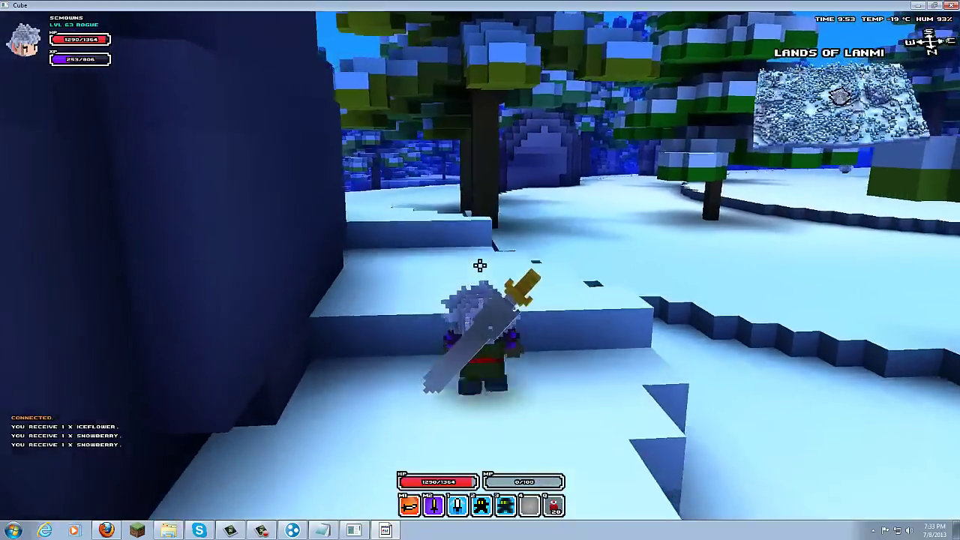
key(w)
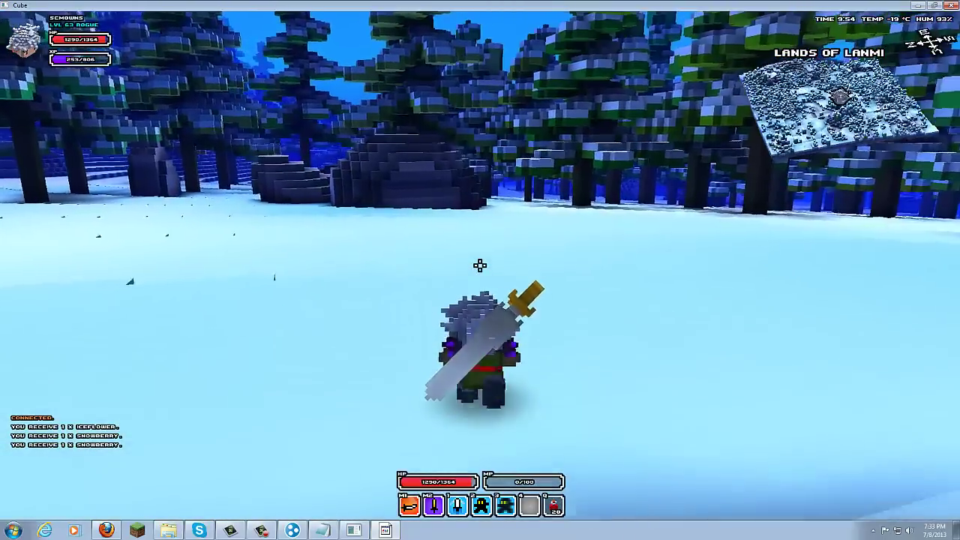
key(w)
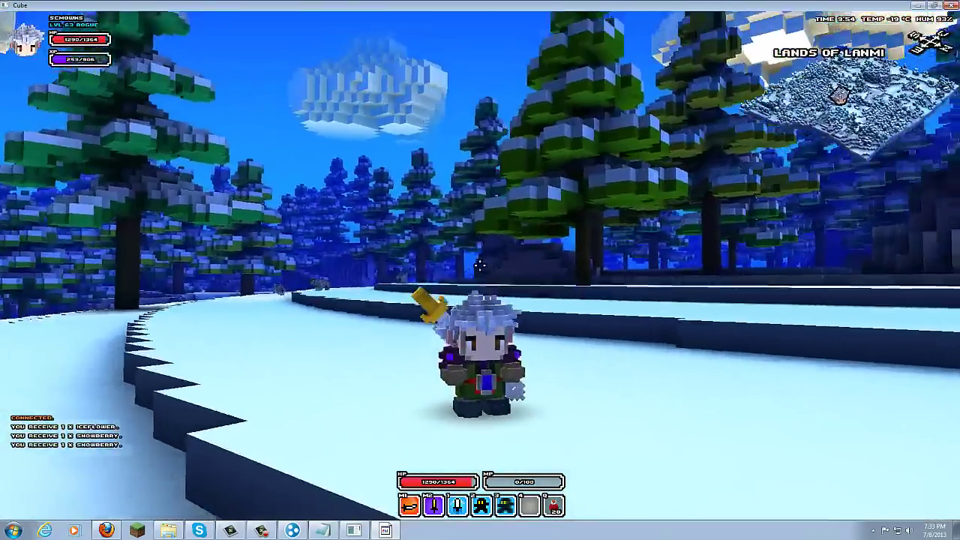
key(w)
key(w)
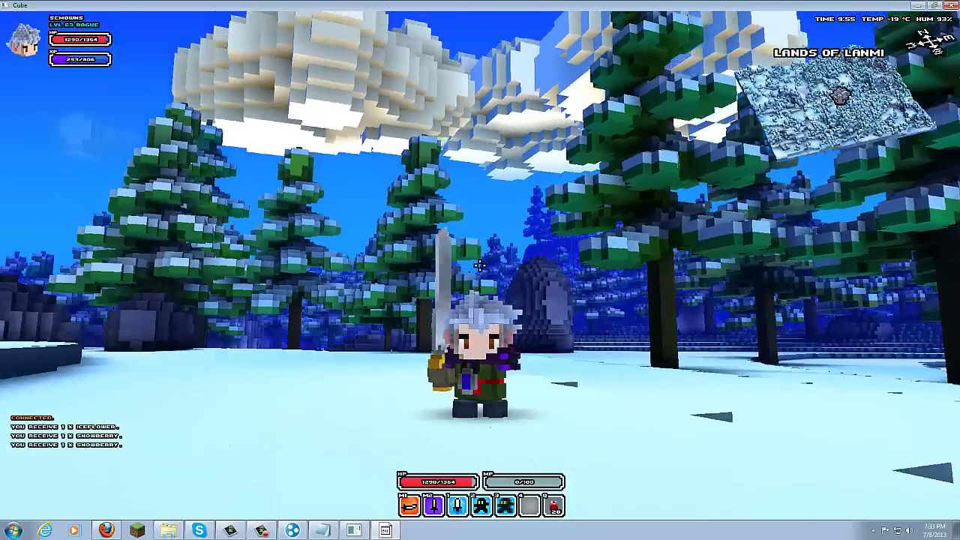